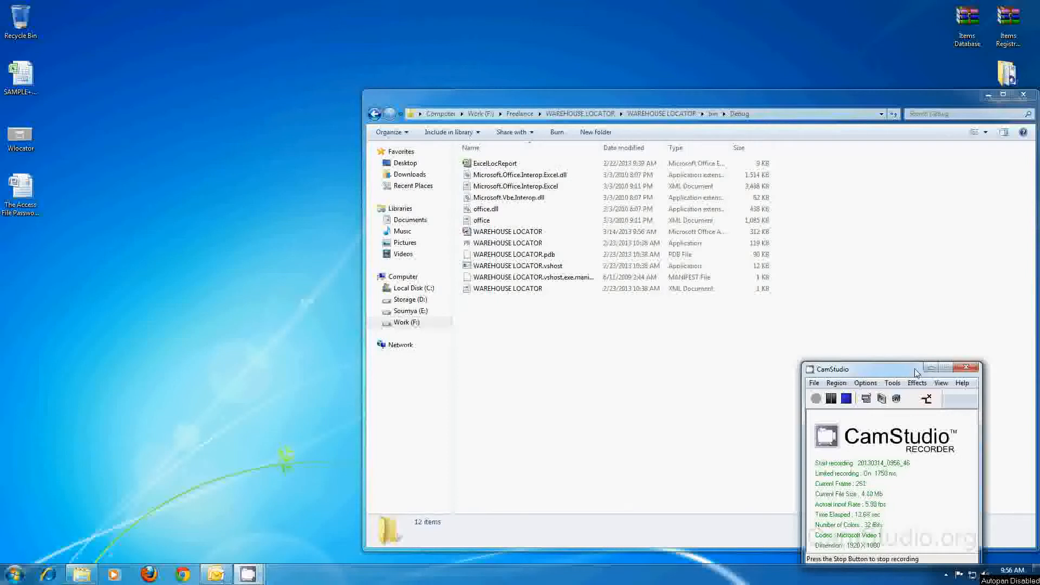
- Launch WAREHOUSE LOCATOR from the Debug folder and minimise its window
{"action": "left_click", "coordinate": [931, 368]}
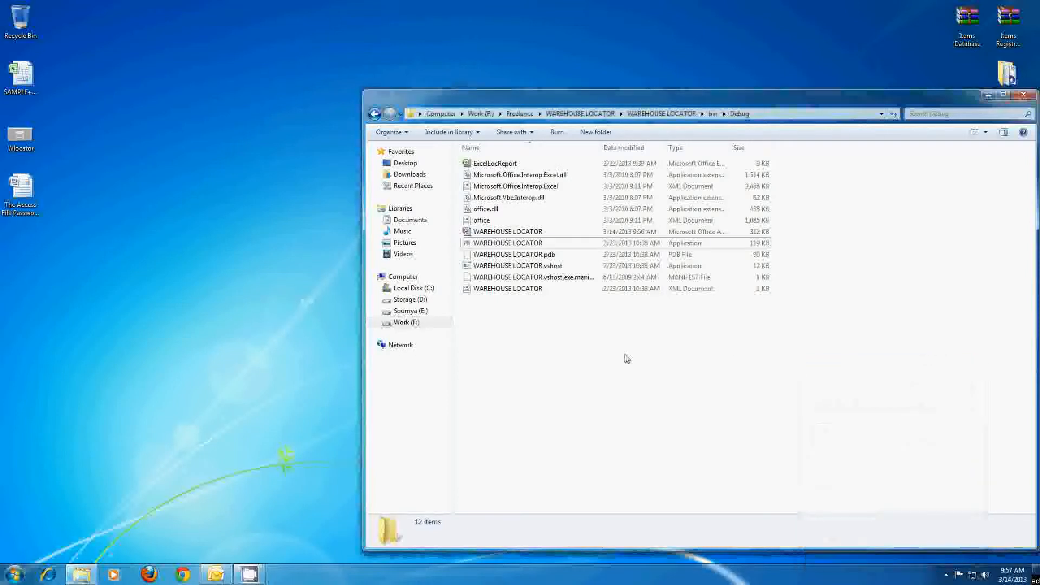
{"action": "double_click", "coordinate": [486, 243]}
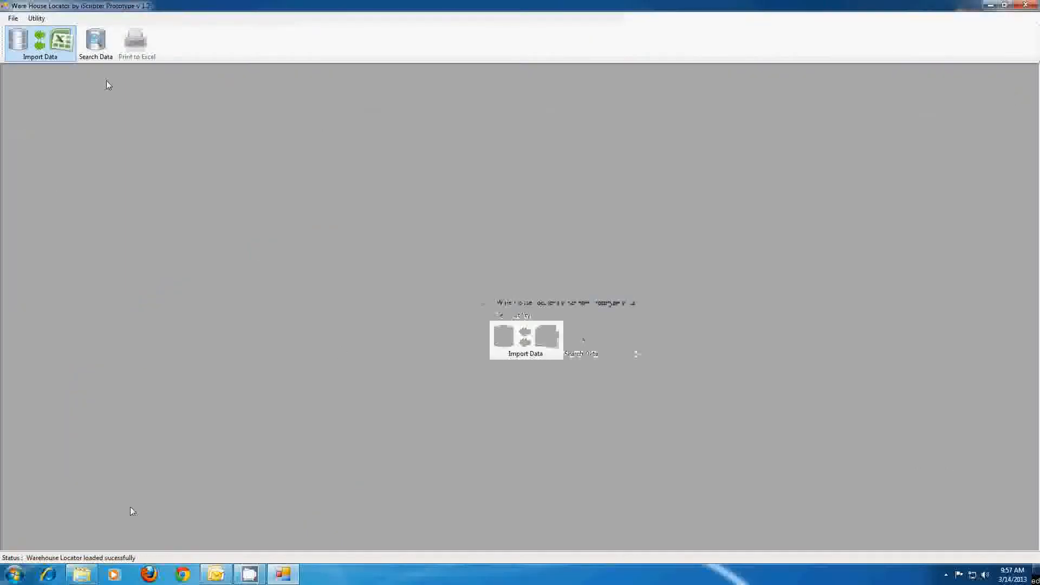
{"action": "left_click", "coordinate": [990, 5]}
- Open the WAREHOUSE LOCATOR Access database, entering its password
{"action": "double_click", "coordinate": [495, 232]}
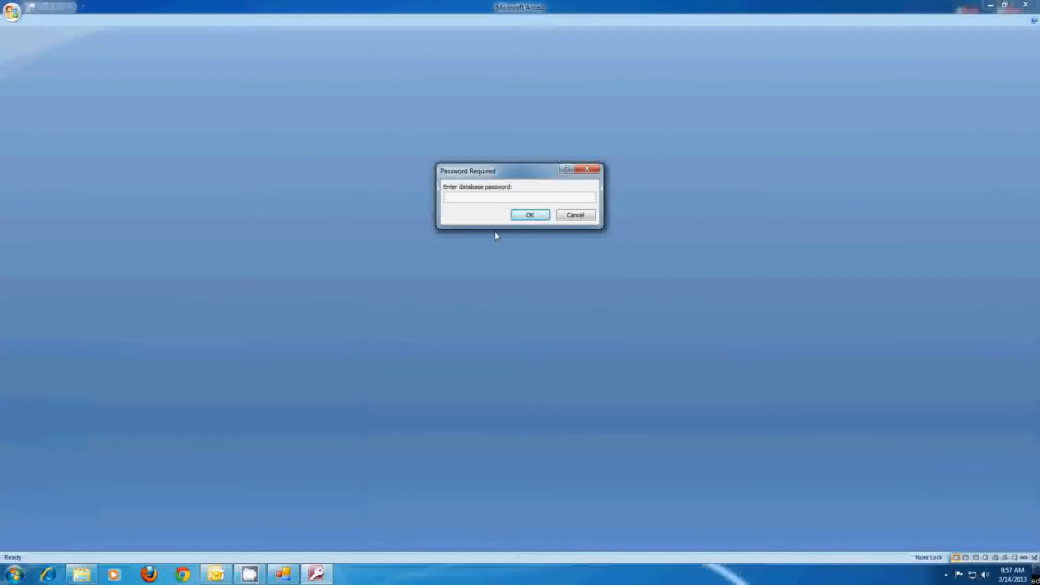
{"action": "type", "text": "*"}
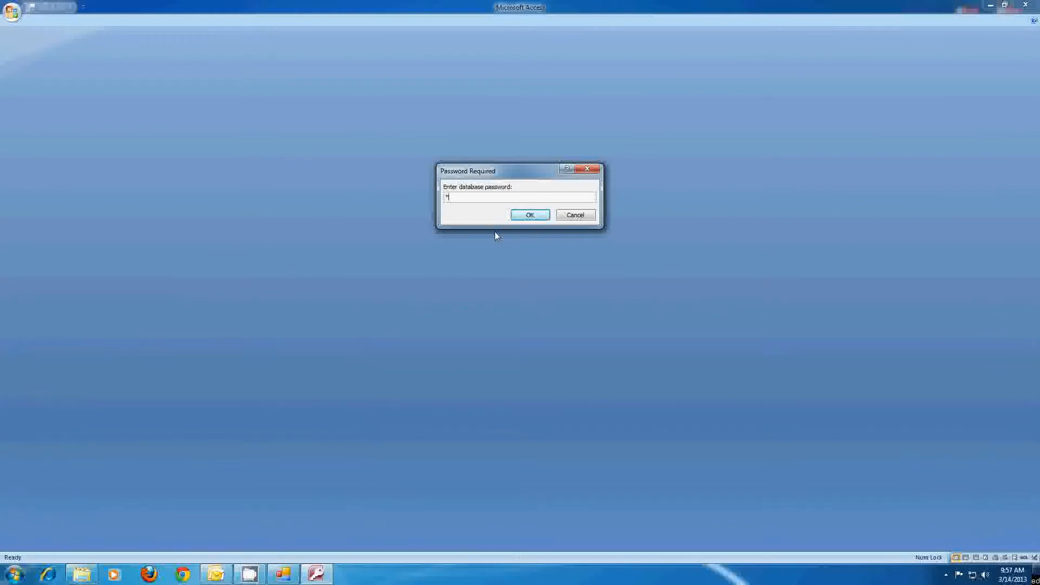
{"action": "type", "text": "******"}
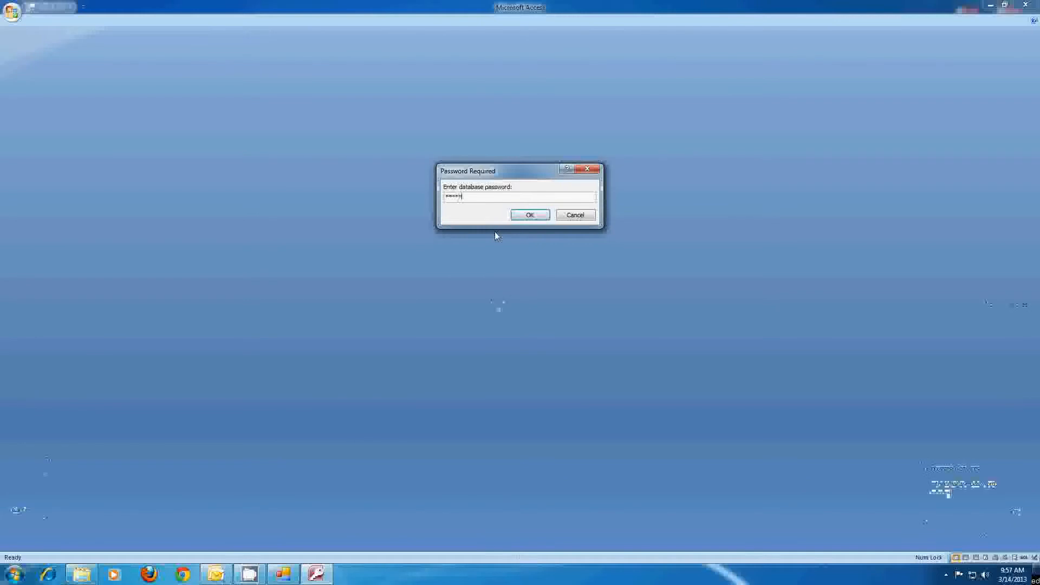
{"action": "type", "text": "****"}
{"action": "key", "text": "Return"}
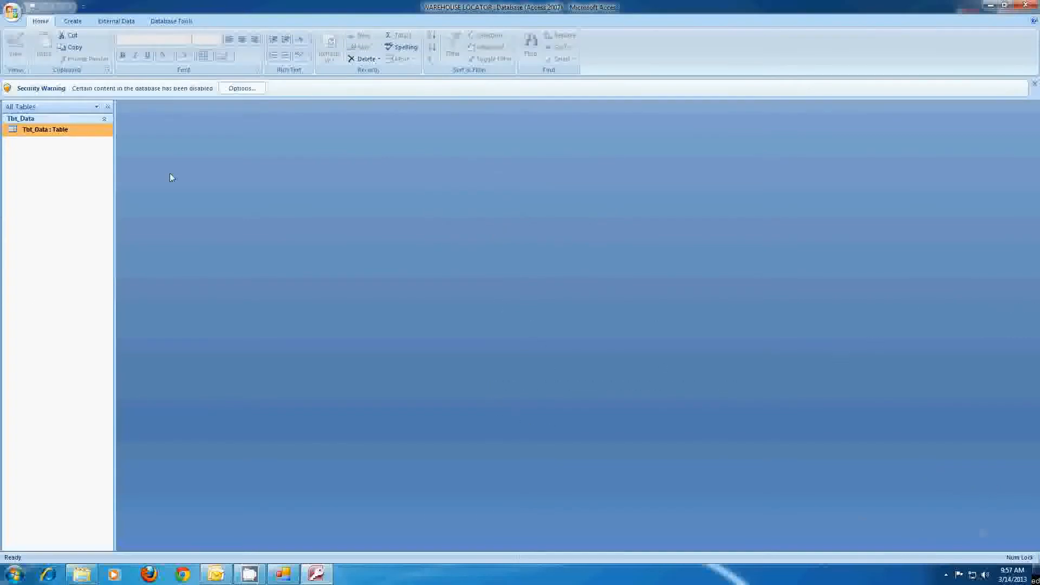
- View the empty Tbl_Data table, then close it
{"action": "double_click", "coordinate": [84, 131]}
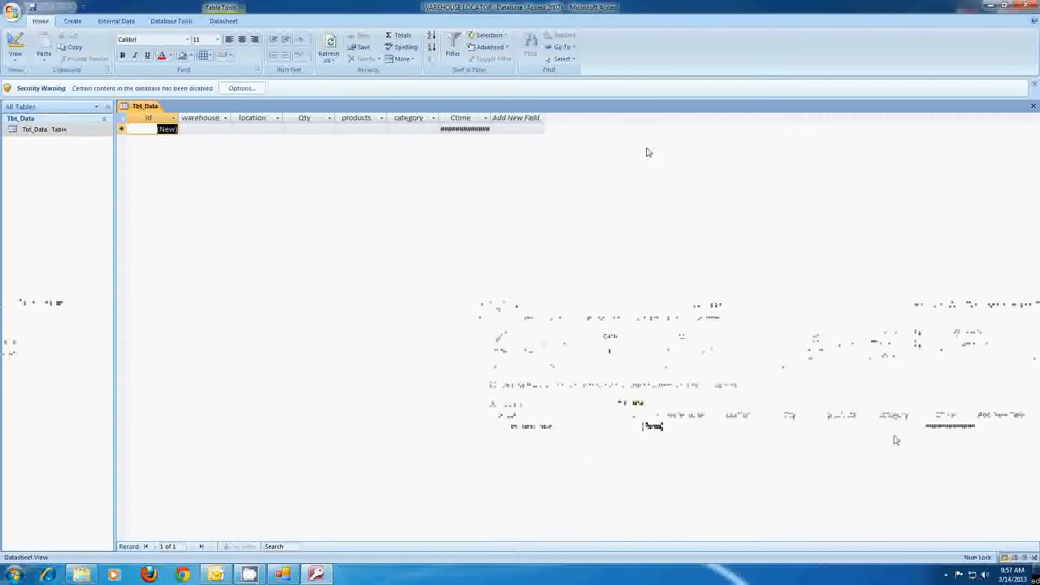
{"action": "left_click", "coordinate": [1033, 106]}
{"action": "left_click", "coordinate": [14, 574]}
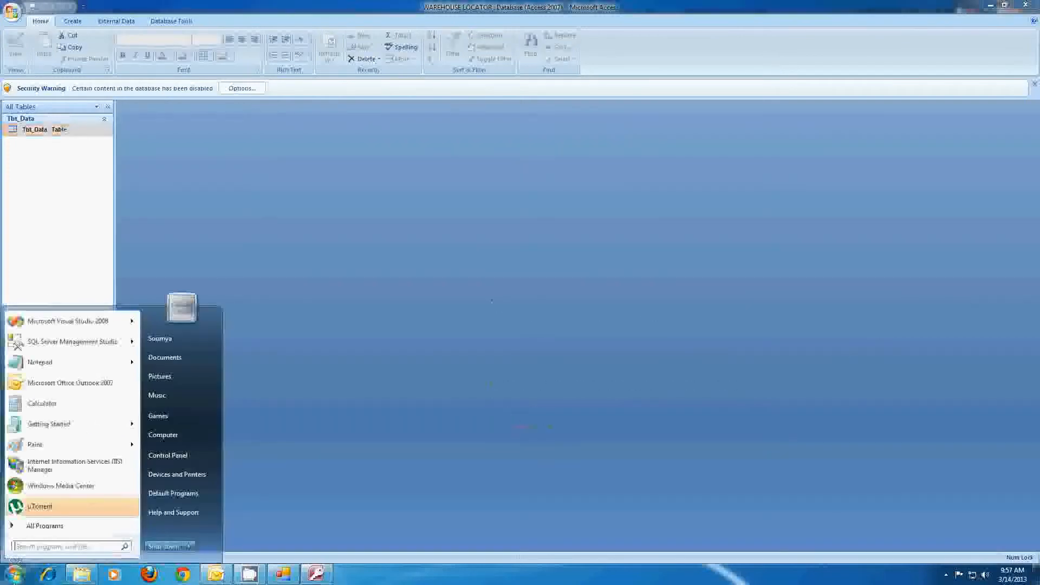
- Type the database password in a new Notepad document and format it bold at size 22
{"action": "left_click", "coordinate": [35, 362]}
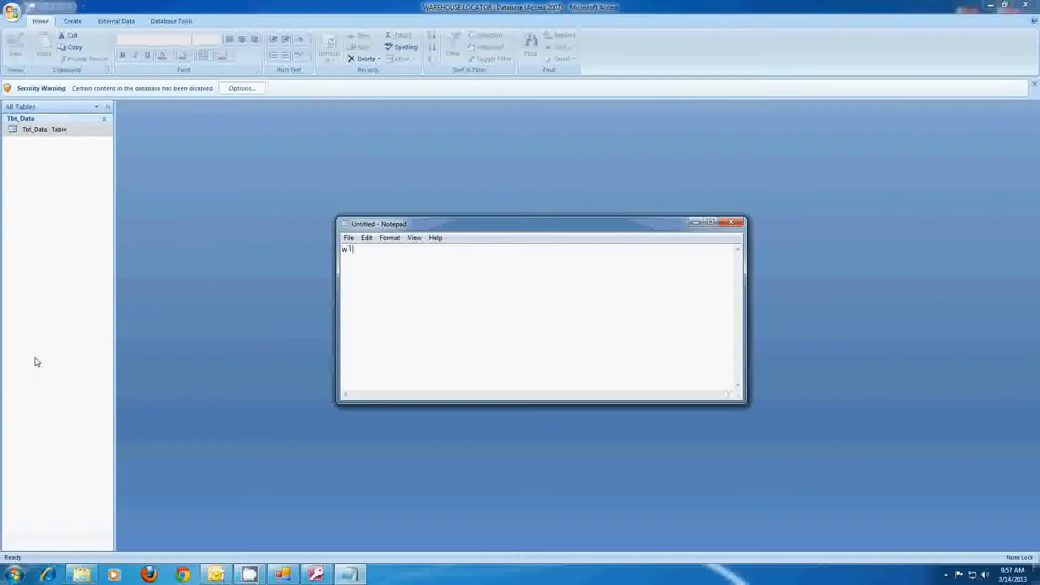
{"action": "type", "text": "wlocatorpwd"}
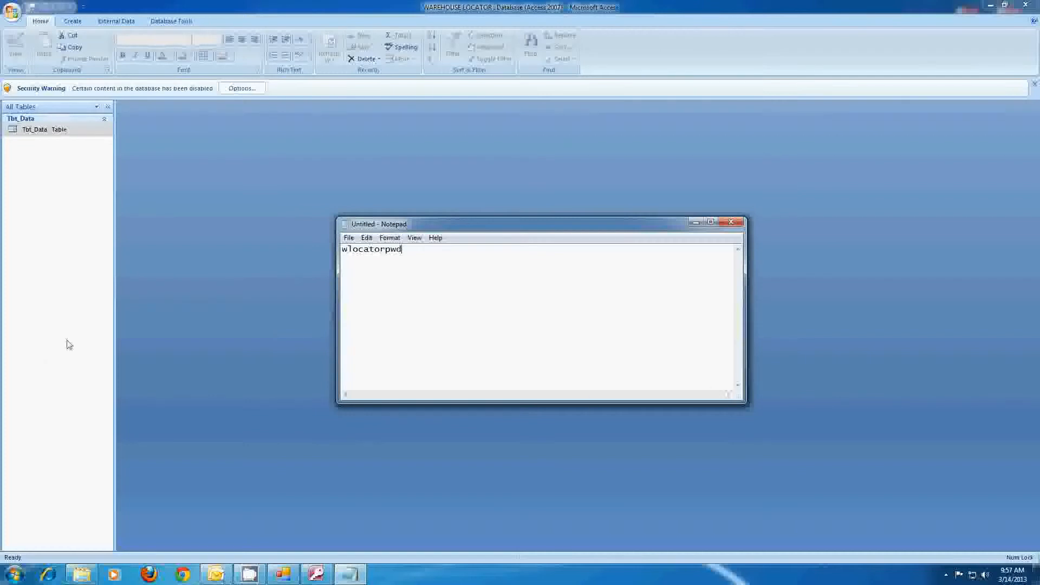
{"action": "left_click_drag", "start_coordinate": [420, 250], "coordinate": [343, 249]}
{"action": "left_click", "coordinate": [389, 237]}
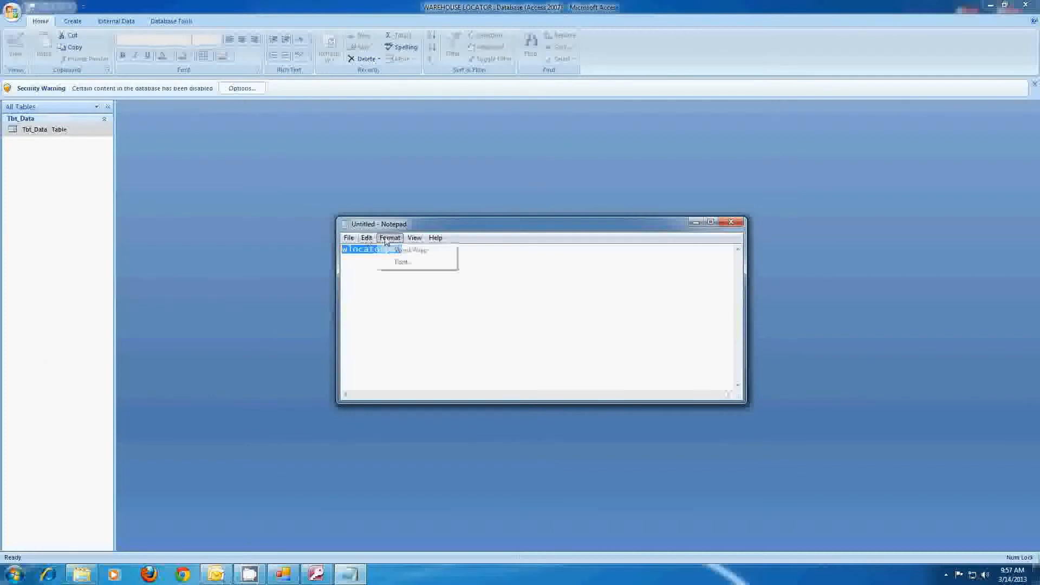
{"action": "left_click", "coordinate": [386, 260]}
{"action": "left_click", "coordinate": [476, 368]}
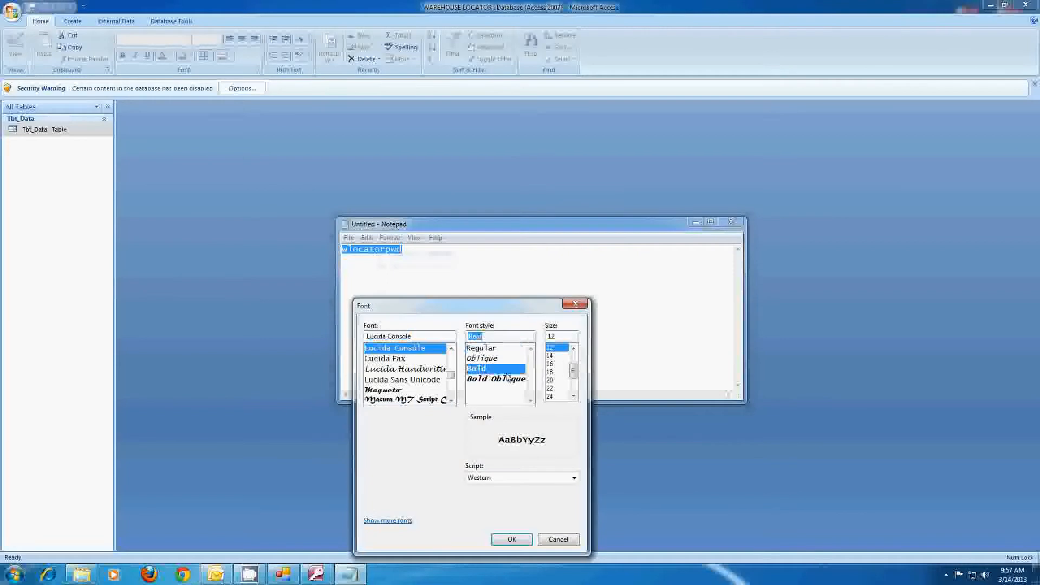
{"action": "left_click", "coordinate": [550, 380]}
{"action": "left_click", "coordinate": [550, 388]}
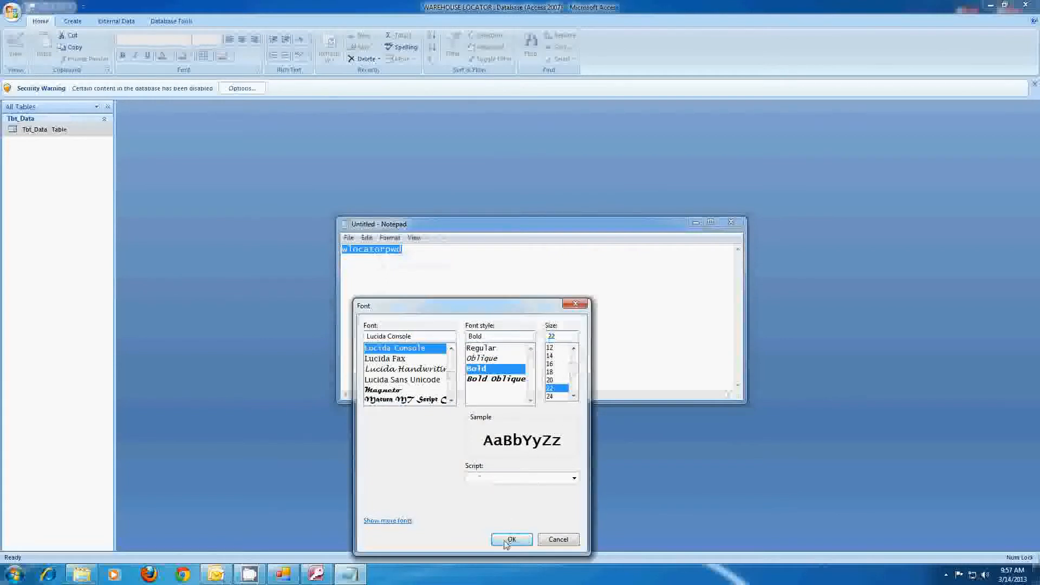
{"action": "left_click", "coordinate": [511, 539]}
- Close Notepad without saving the note
{"action": "left_click", "coordinate": [489, 296]}
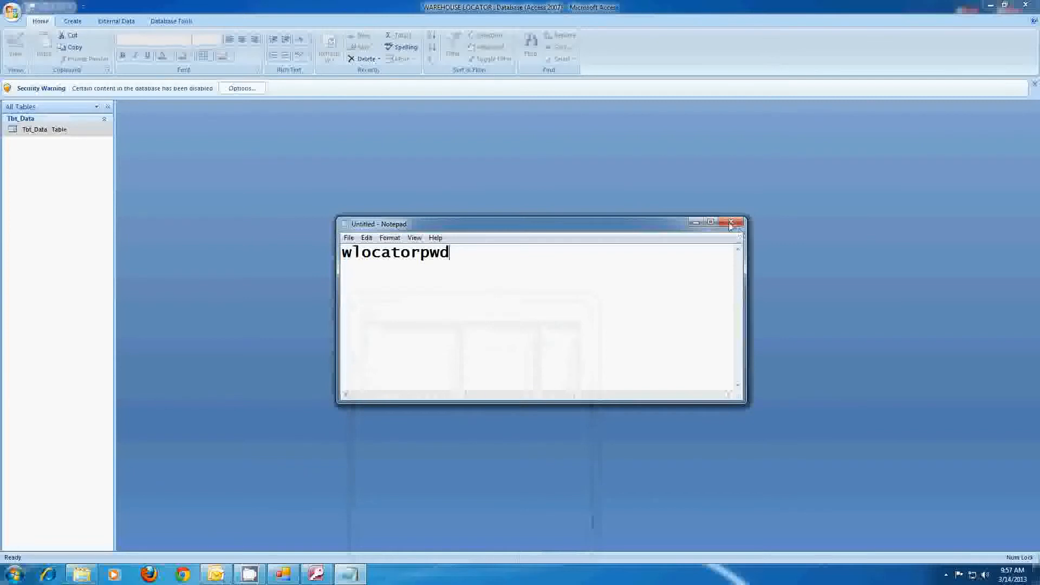
{"action": "left_click", "coordinate": [731, 221]}
{"action": "left_click", "coordinate": [540, 288]}
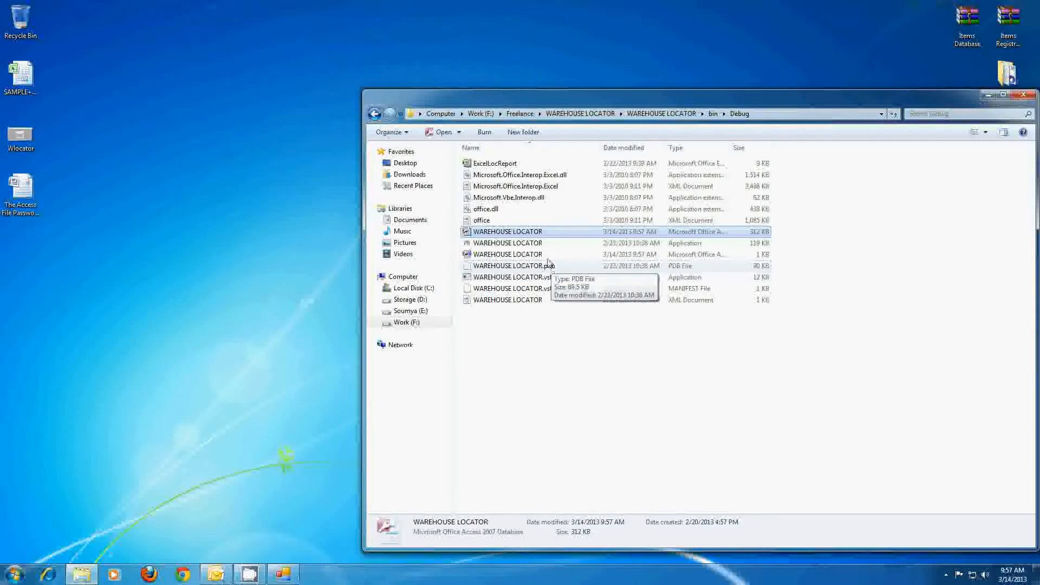
- Restore Ware House Locator in a smaller window and open the Data Import Wizard
{"action": "left_click", "coordinate": [283, 574]}
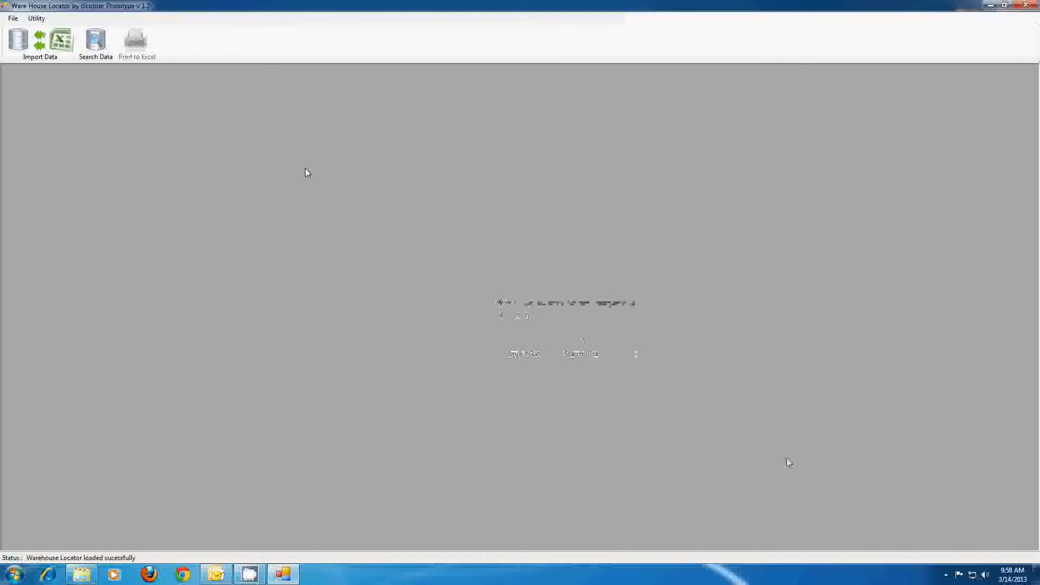
{"action": "left_click", "coordinate": [1004, 4]}
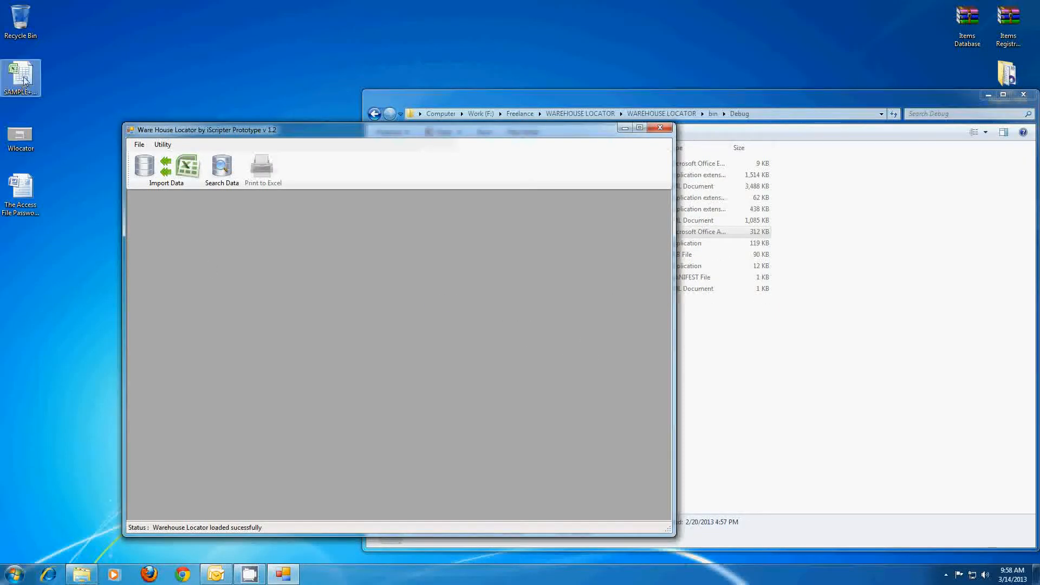
{"action": "left_click", "coordinate": [172, 168]}
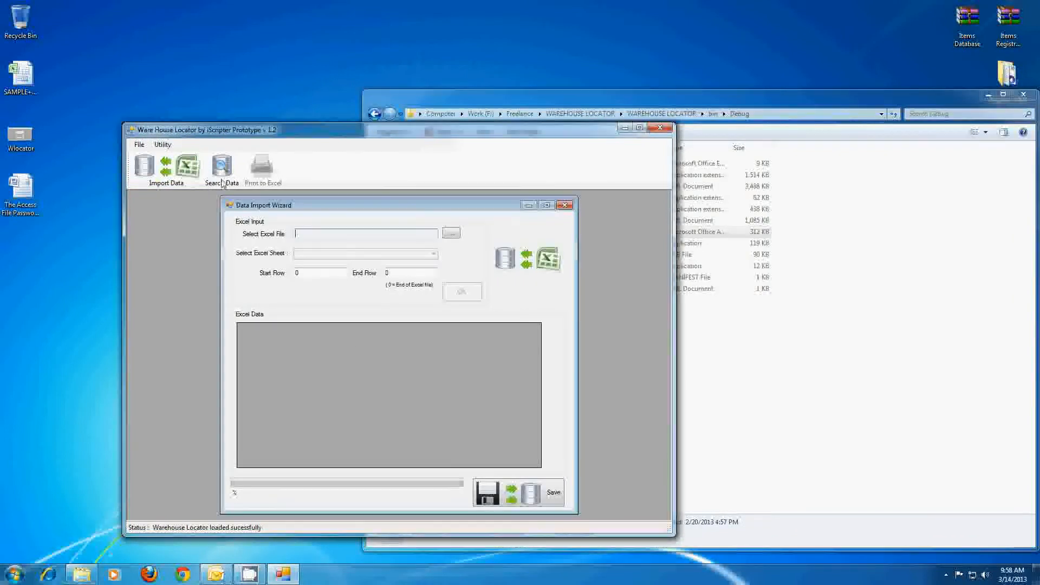
- Open the SAMPLE+DATA workbook from the desktop in Excel
{"action": "left_click", "coordinate": [20, 81]}
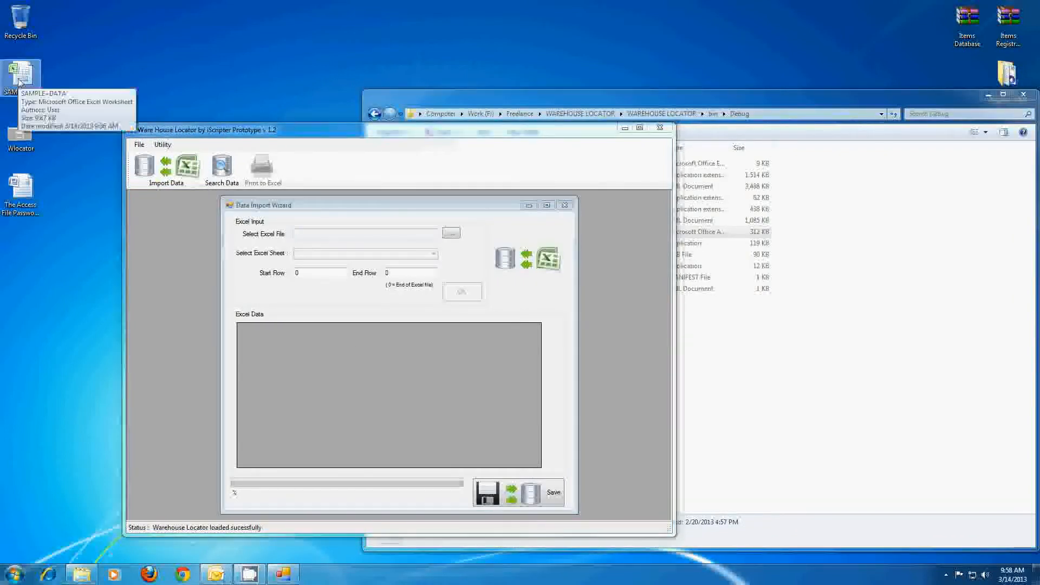
{"action": "left_click", "coordinate": [20, 82]}
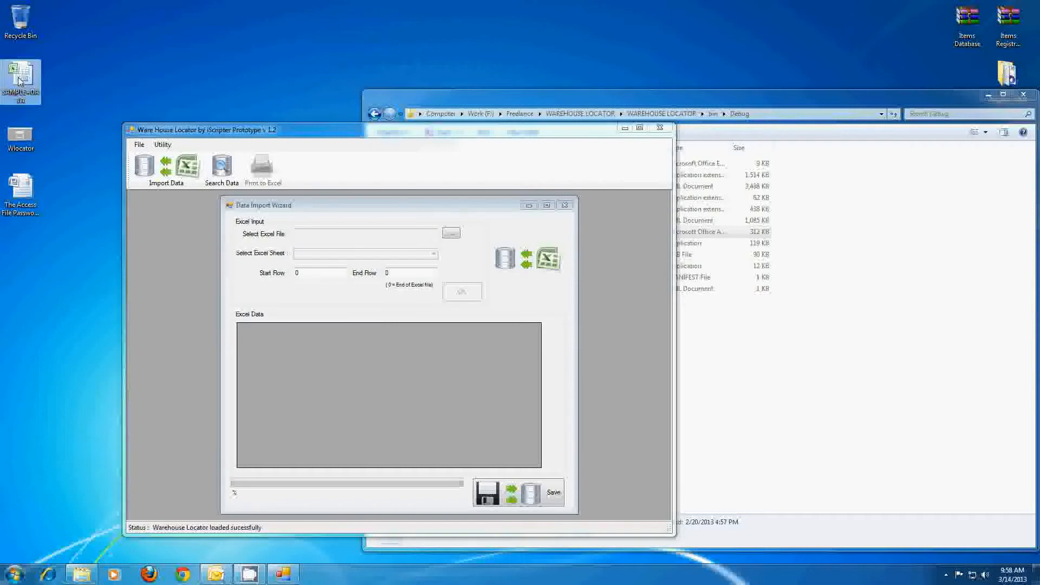
{"action": "double_click", "coordinate": [20, 81]}
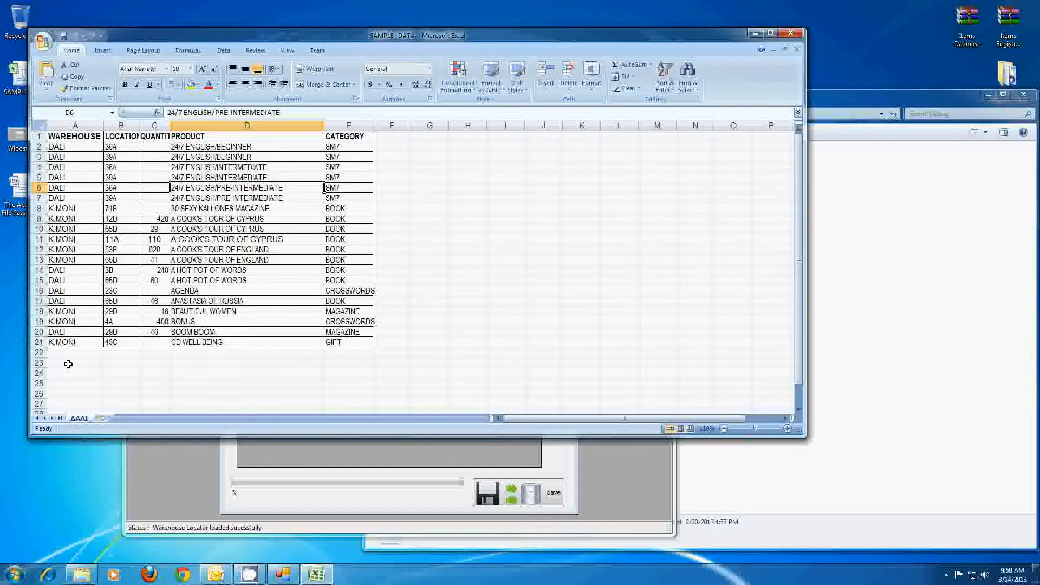
- Review the data in rows 1–21 and widen columns E and C so QUANTITY shows fully
{"action": "left_click", "coordinate": [37, 341]}
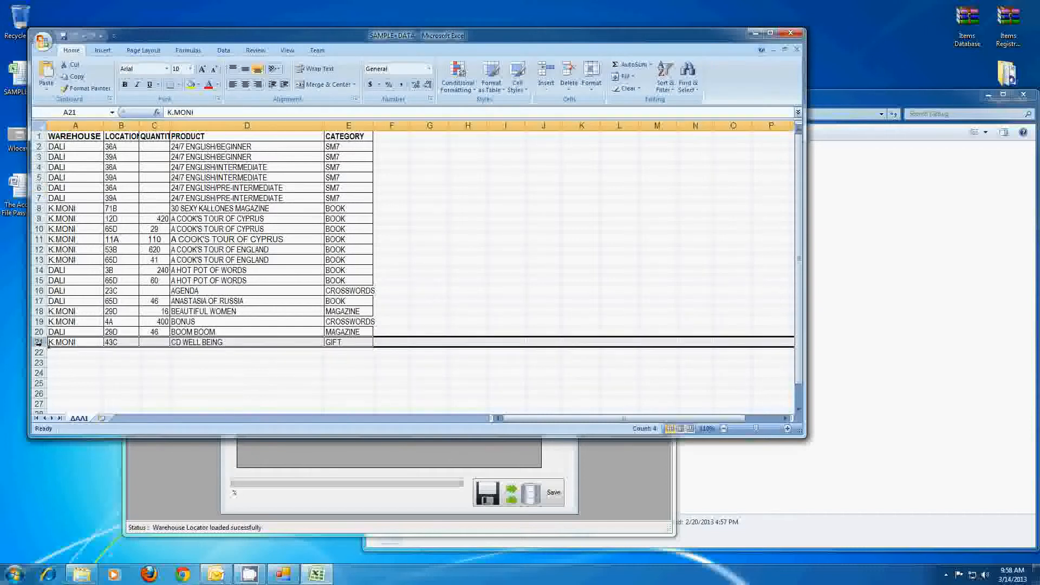
{"action": "left_click", "coordinate": [39, 137]}
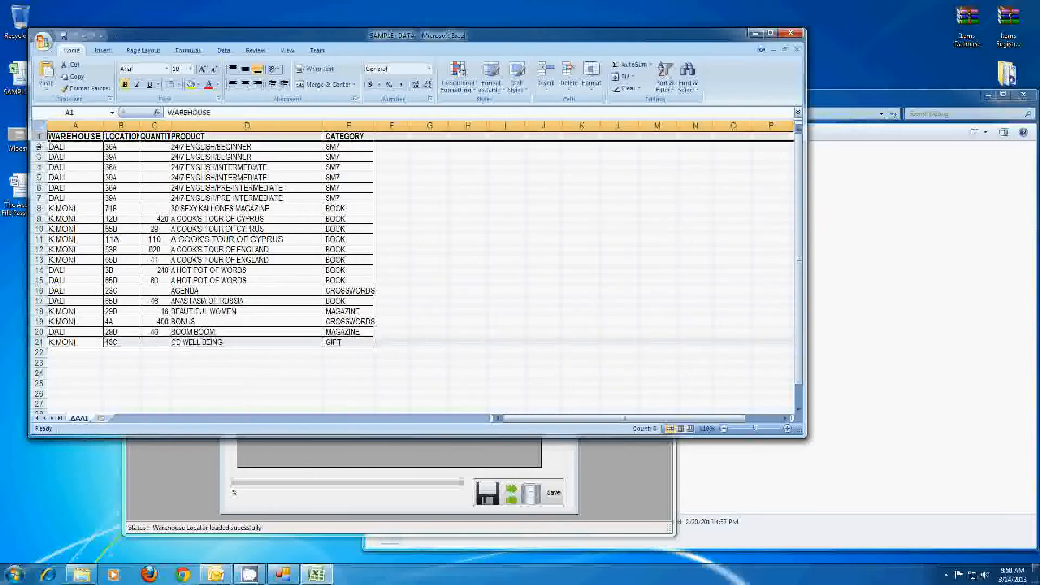
{"action": "left_click", "coordinate": [39, 343]}
{"action": "left_click_drag", "start_coordinate": [44, 140], "coordinate": [335, 338]}
{"action": "left_click_drag", "start_coordinate": [373, 125], "coordinate": [401, 125]}
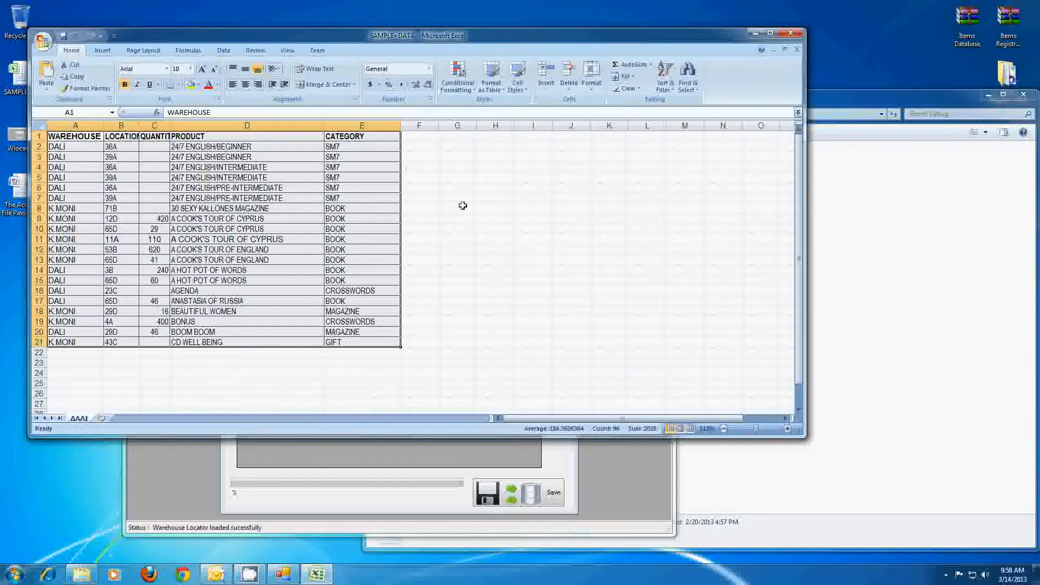
{"action": "left_click", "coordinate": [449, 249]}
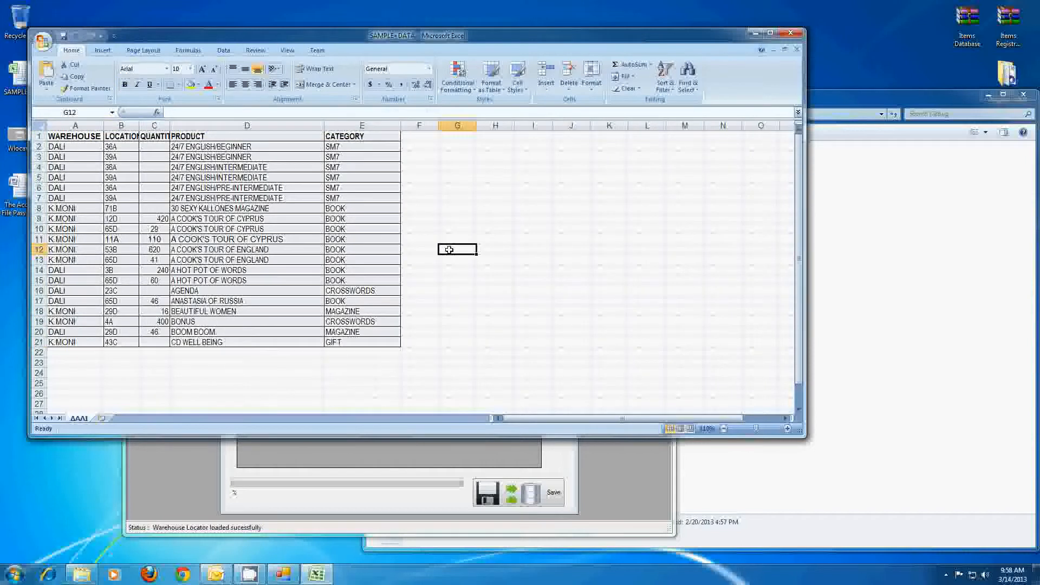
{"action": "left_click_drag", "start_coordinate": [170, 125], "coordinate": [193, 125]}
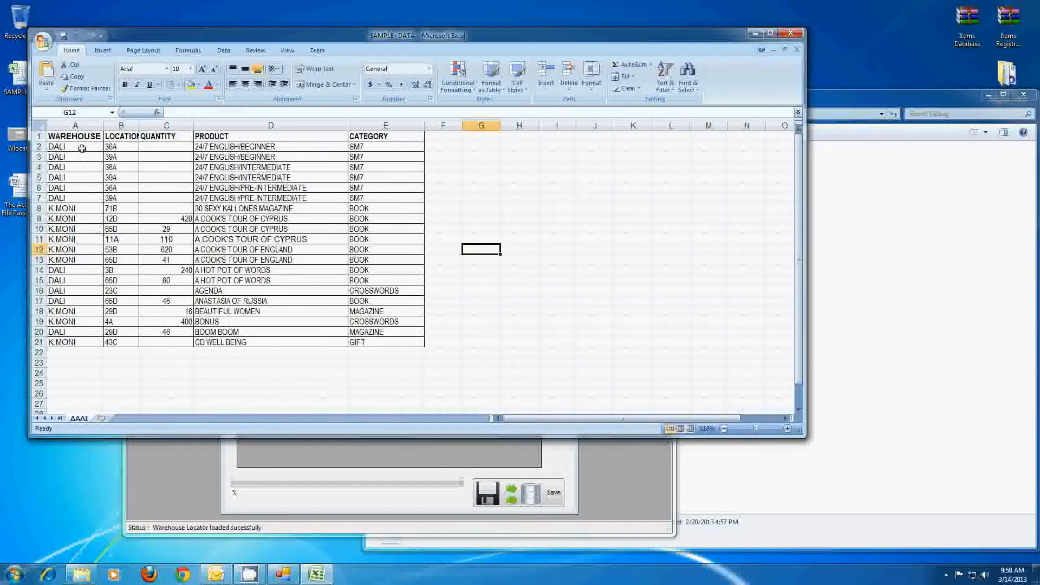
- Inspect columns A through E and last row 21, then close the workbook without saving
{"action": "left_click", "coordinate": [74, 128]}
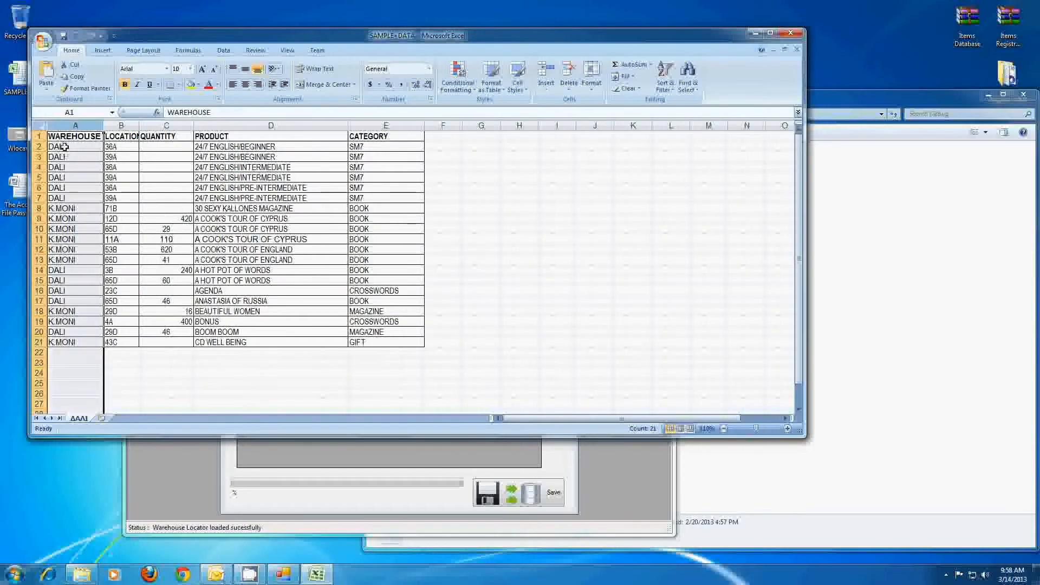
{"action": "left_click", "coordinate": [122, 126]}
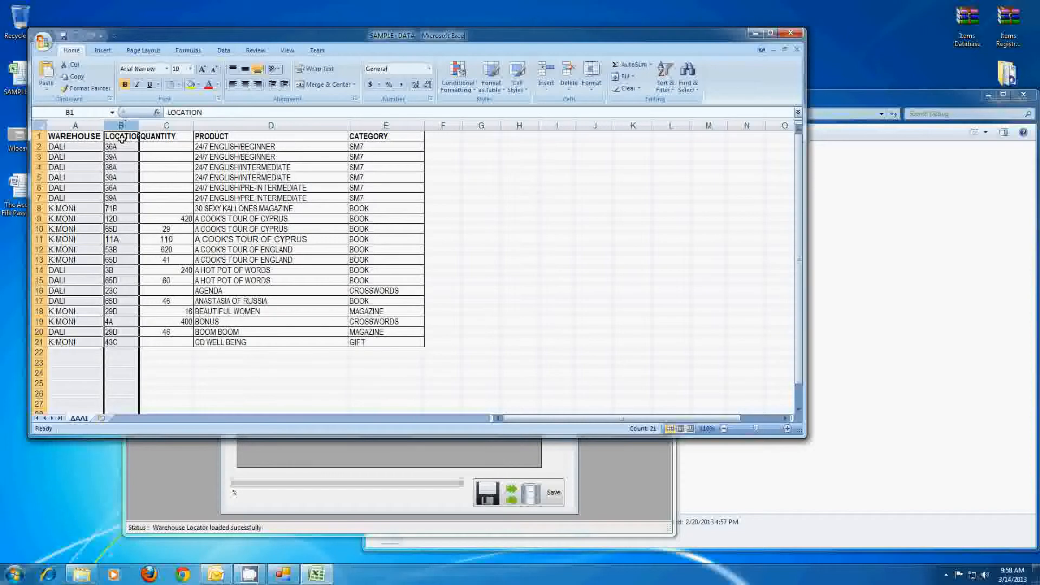
{"action": "left_click", "coordinate": [166, 126]}
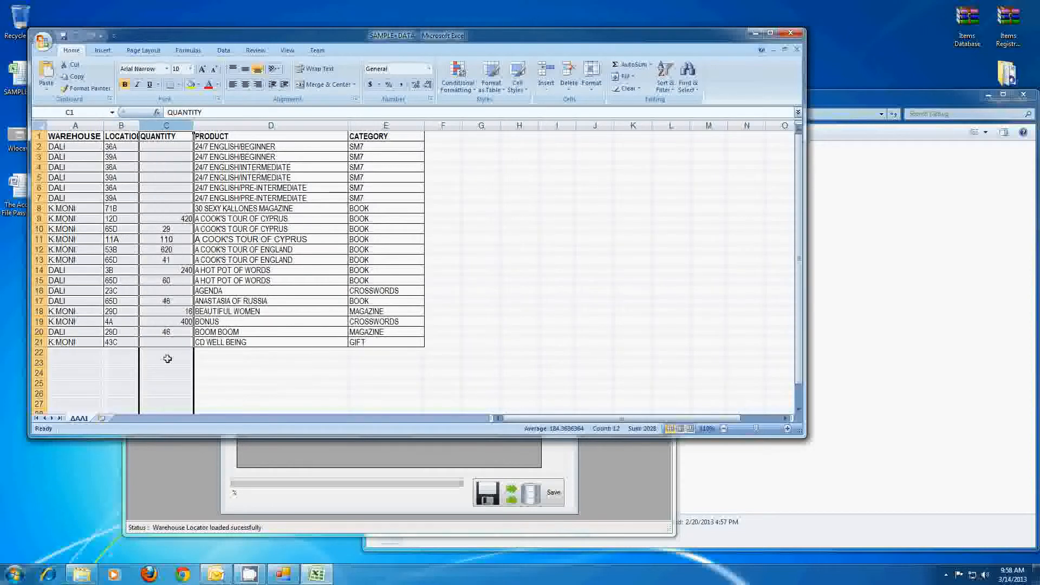
{"action": "left_click", "coordinate": [244, 125]}
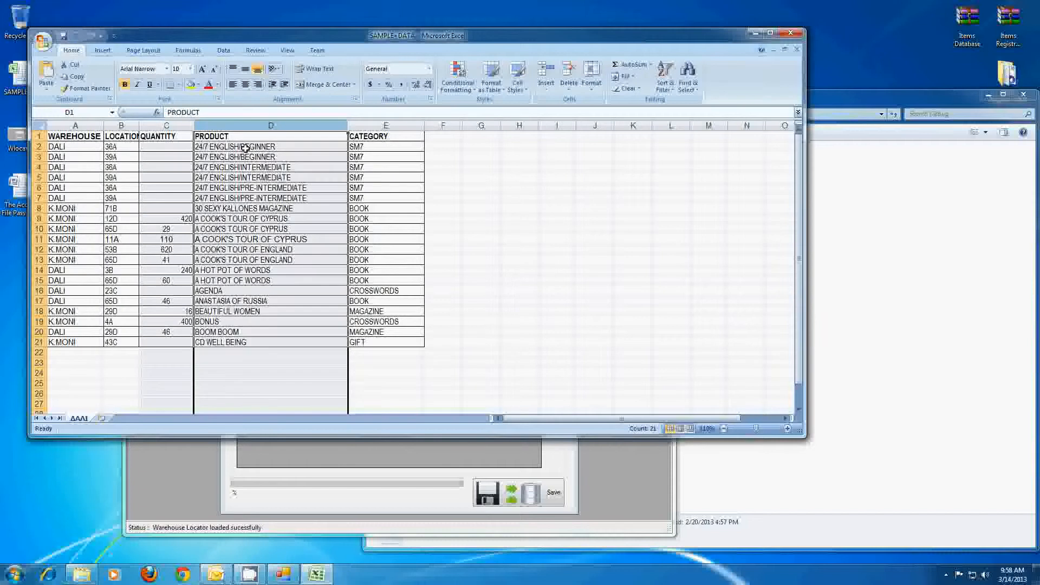
{"action": "left_click", "coordinate": [373, 128]}
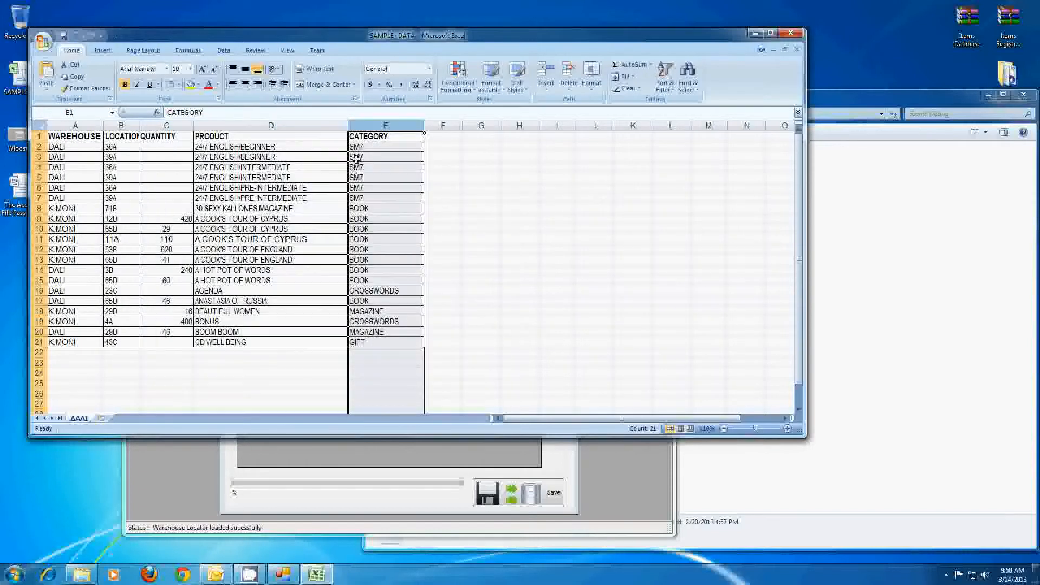
{"action": "left_click", "coordinate": [478, 298]}
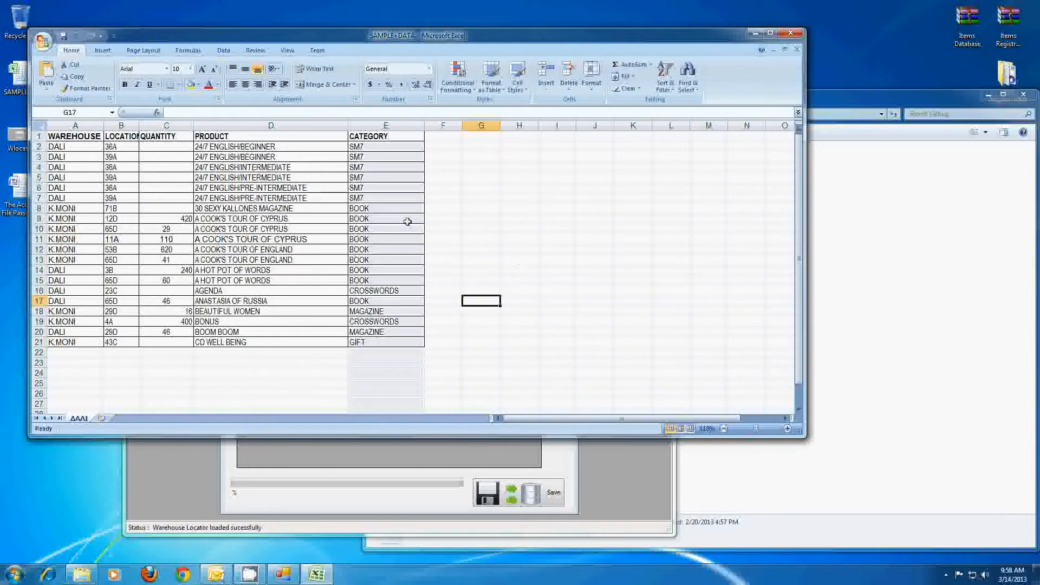
{"action": "left_click", "coordinate": [39, 342]}
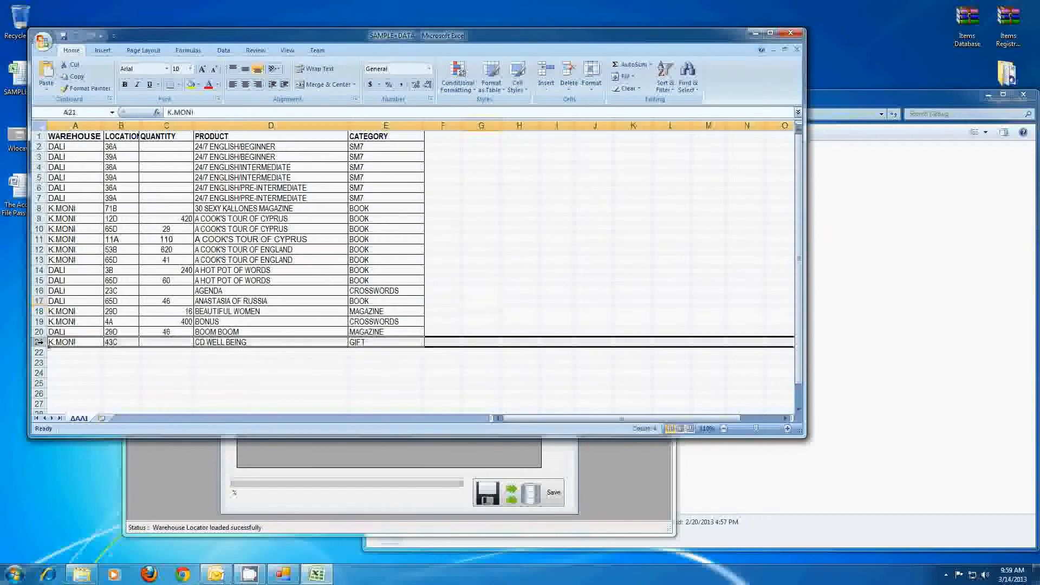
{"action": "left_click", "coordinate": [790, 34]}
{"action": "left_click", "coordinate": [523, 314]}
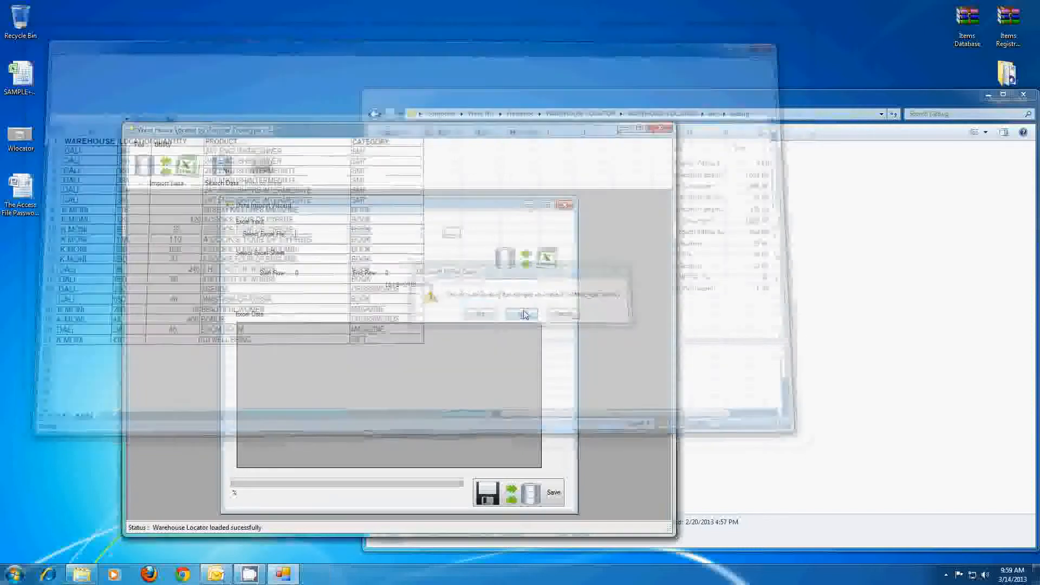
- Load SAMPLE+DATA.xlsx (sheet AAAI) into the import wizard and reopen it in Excel
{"action": "left_click", "coordinate": [825, 336]}
{"action": "left_click", "coordinate": [344, 143]}
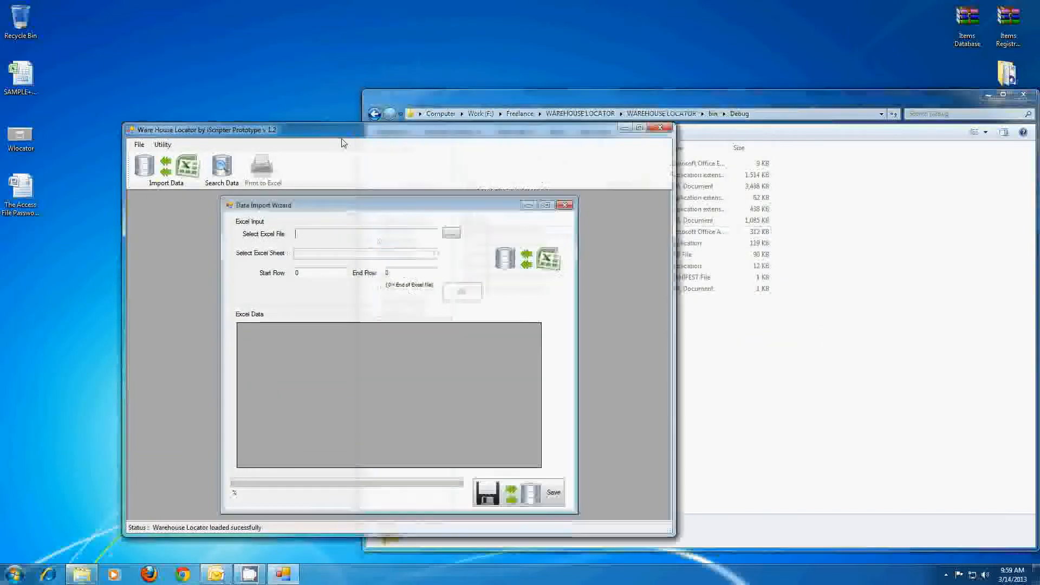
{"action": "left_click", "coordinate": [449, 232]}
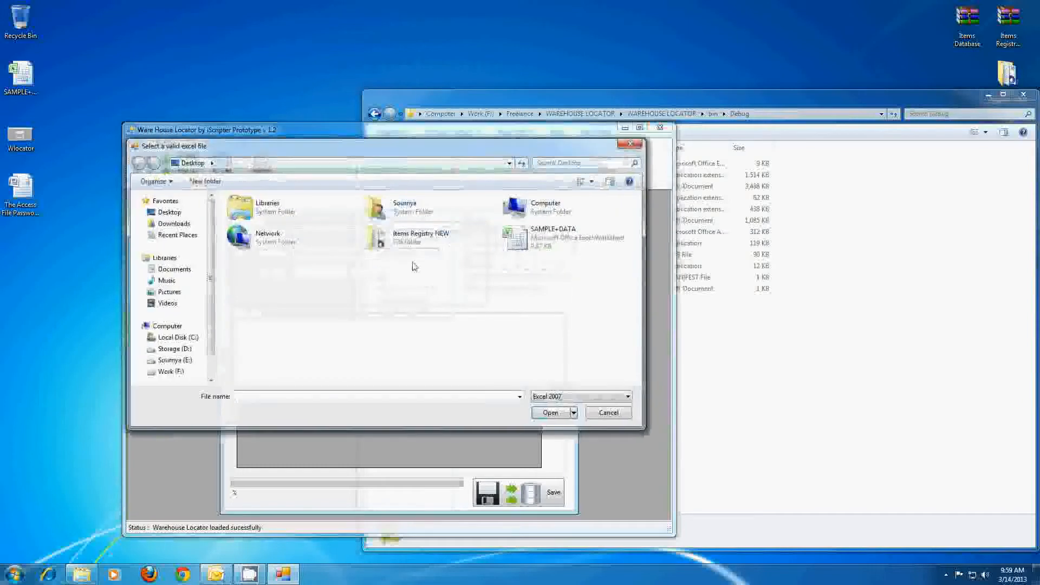
{"action": "double_click", "coordinate": [534, 244]}
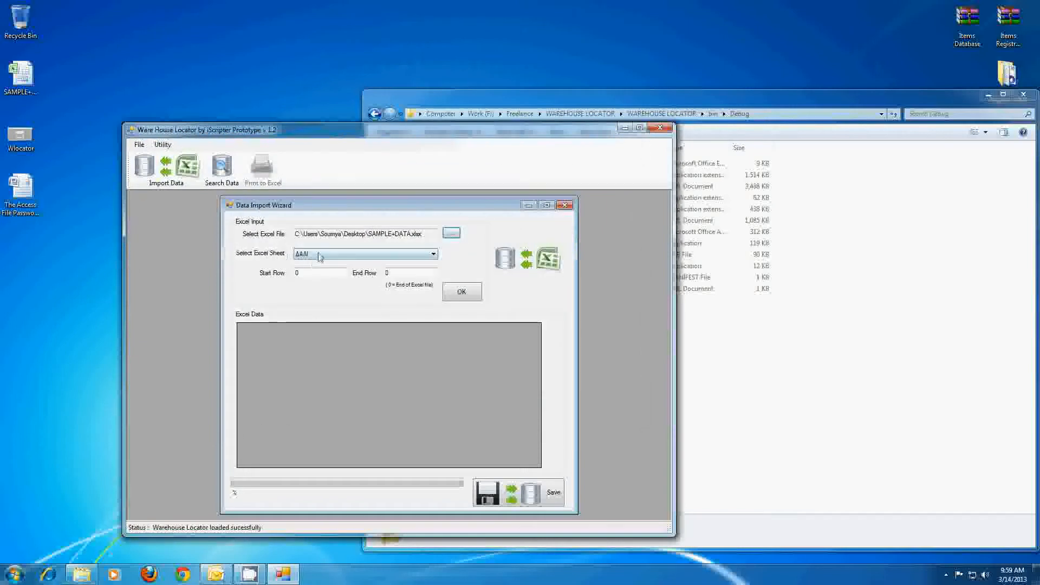
{"action": "double_click", "coordinate": [21, 78]}
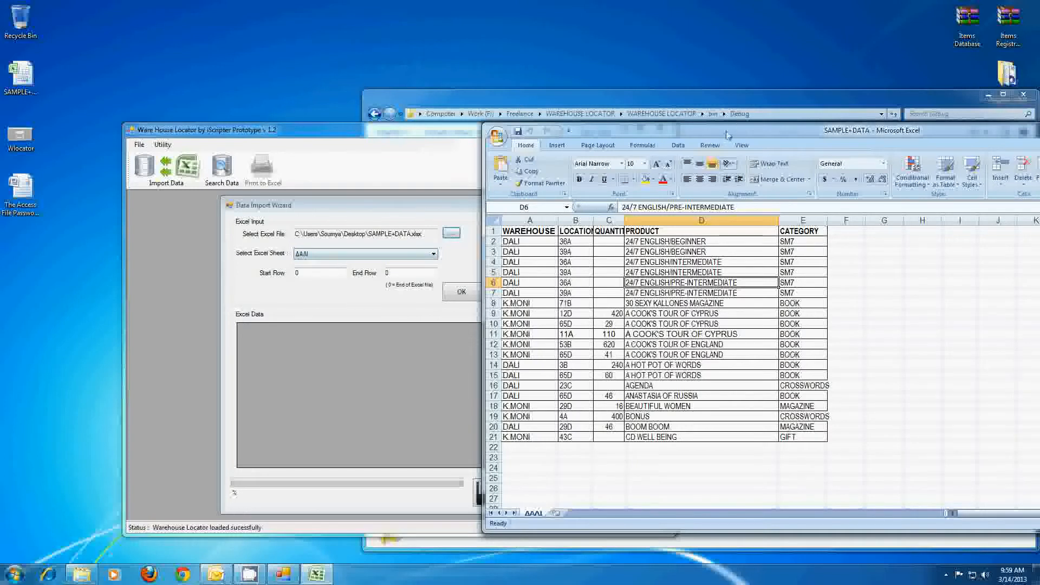
- Reposition and minimise Excel, then focus the wizard's End Row box
{"action": "left_click_drag", "start_coordinate": [725, 132], "coordinate": [541, 111]}
{"action": "left_click_drag", "start_coordinate": [986, 116], "coordinate": [912, 109]}
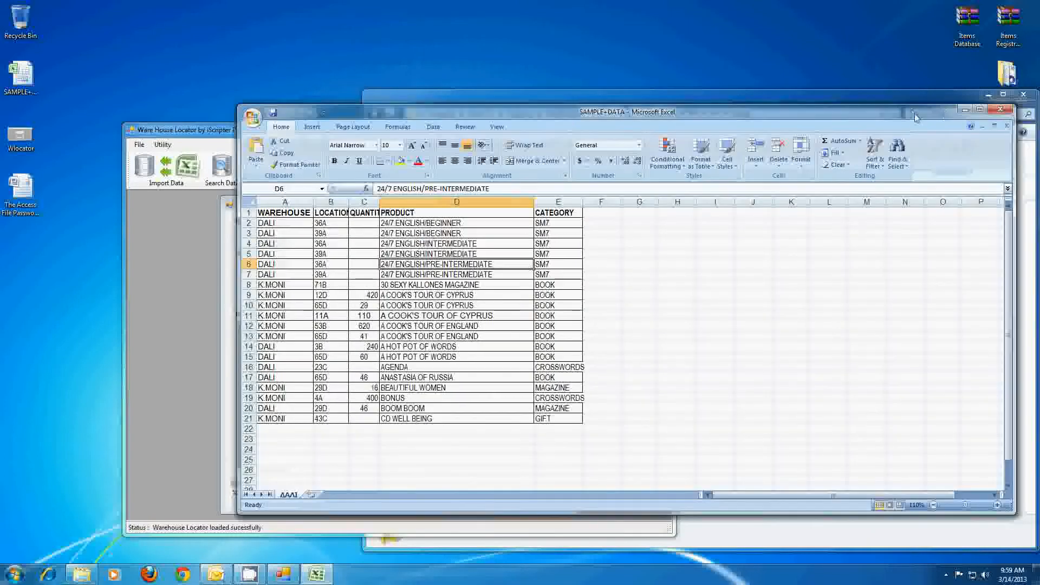
{"action": "left_click", "coordinate": [964, 110]}
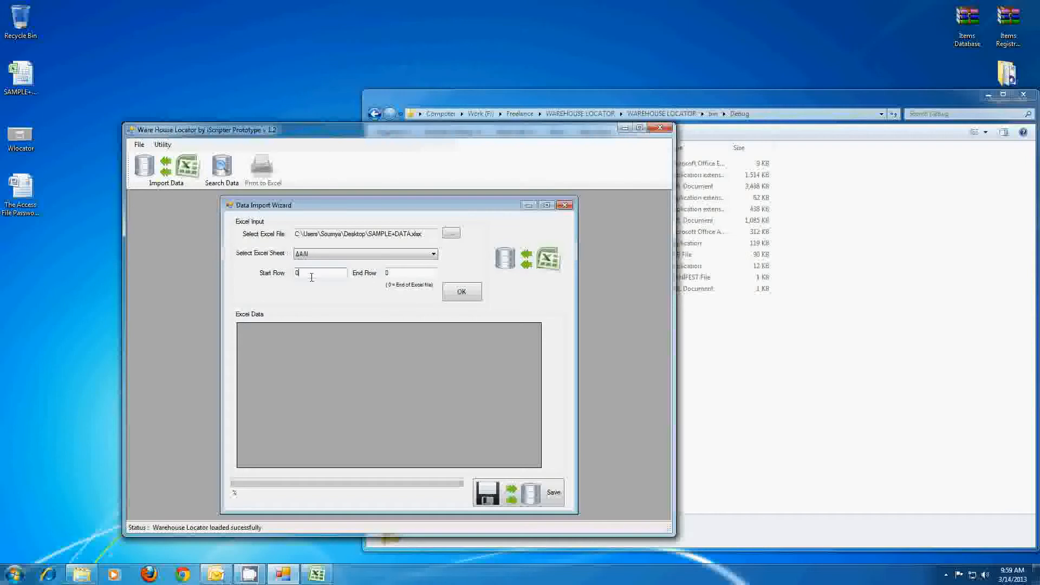
{"action": "left_click", "coordinate": [386, 274]}
- Scroll the SAMPLE+DATA sheet to confirm nothing lies below row 21, then minimise Excel
{"action": "left_click", "coordinate": [316, 574]}
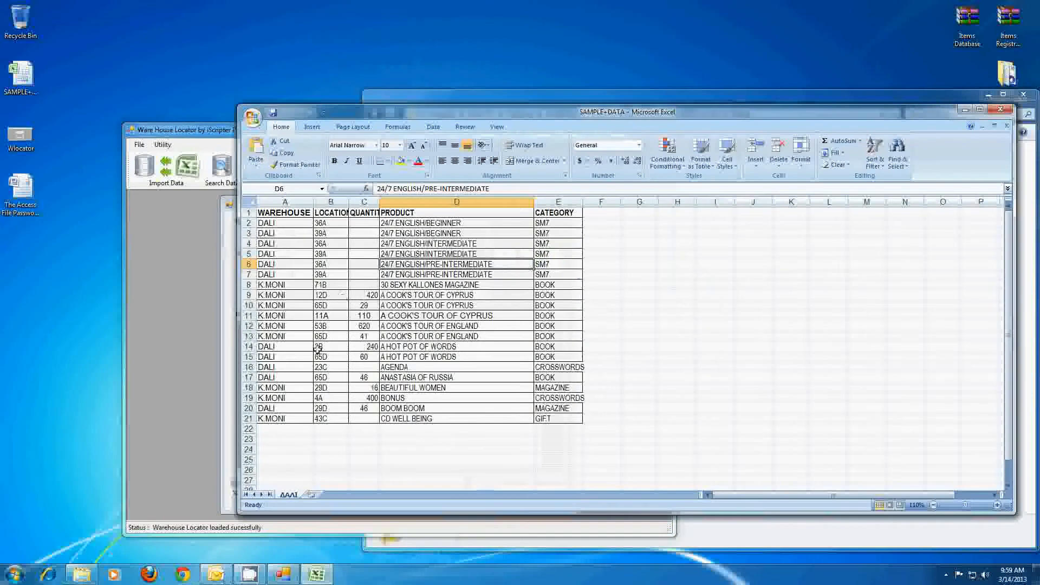
{"action": "scroll", "coordinate": [317, 385], "scroll_direction": "down", "scroll_amount": 12}
{"action": "scroll", "coordinate": [317, 384], "scroll_direction": "down", "scroll_amount": 20}
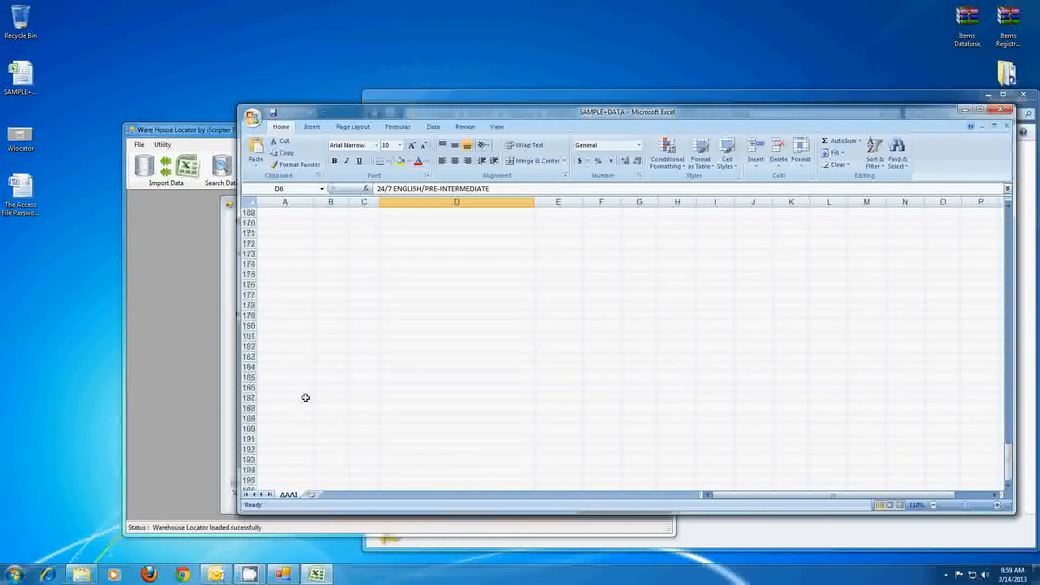
{"action": "left_click", "coordinate": [254, 203]}
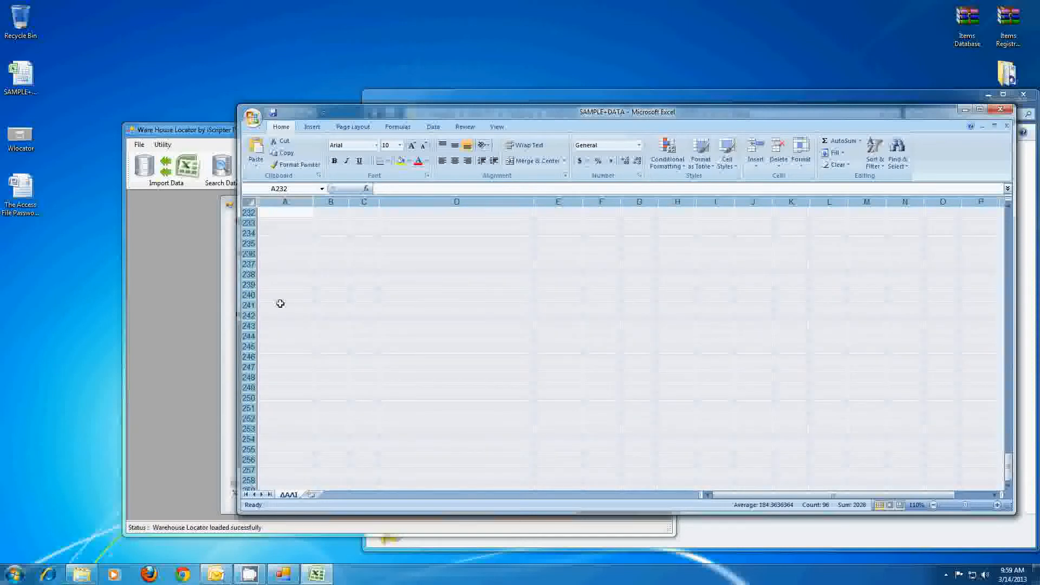
{"action": "scroll", "coordinate": [280, 310], "scroll_direction": "down", "scroll_amount": 10}
{"action": "left_click", "coordinate": [279, 415]}
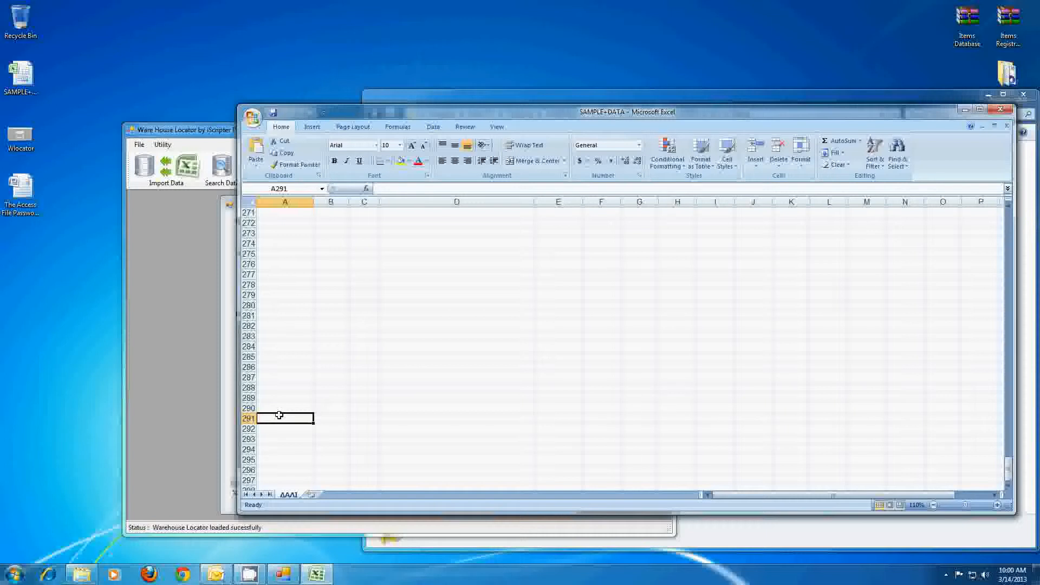
{"action": "scroll", "coordinate": [279, 415], "scroll_direction": "up", "scroll_amount": 20}
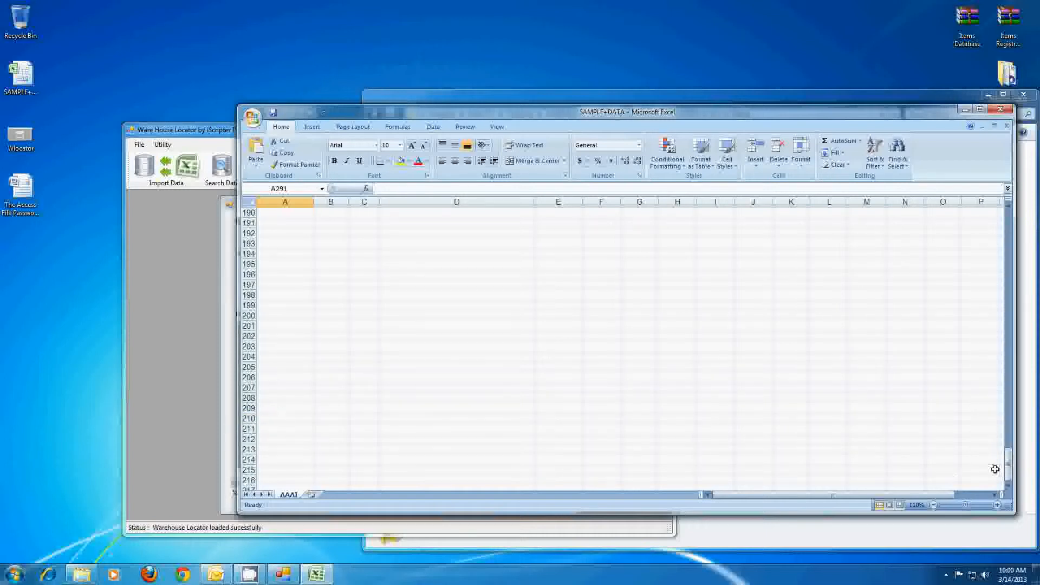
{"action": "left_click_drag", "start_coordinate": [1008, 461], "coordinate": [1007, 216]}
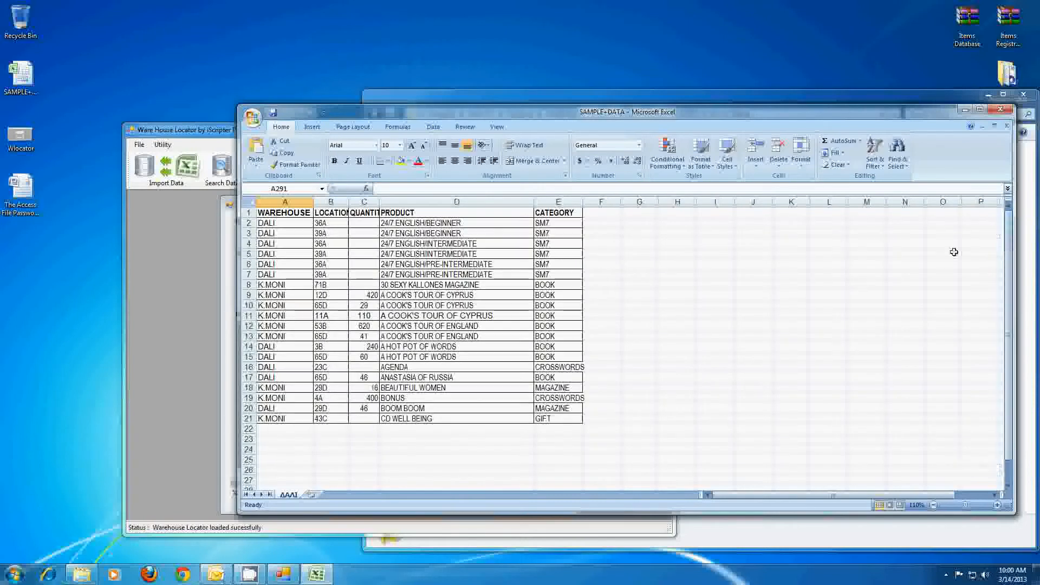
{"action": "left_click", "coordinate": [248, 419]}
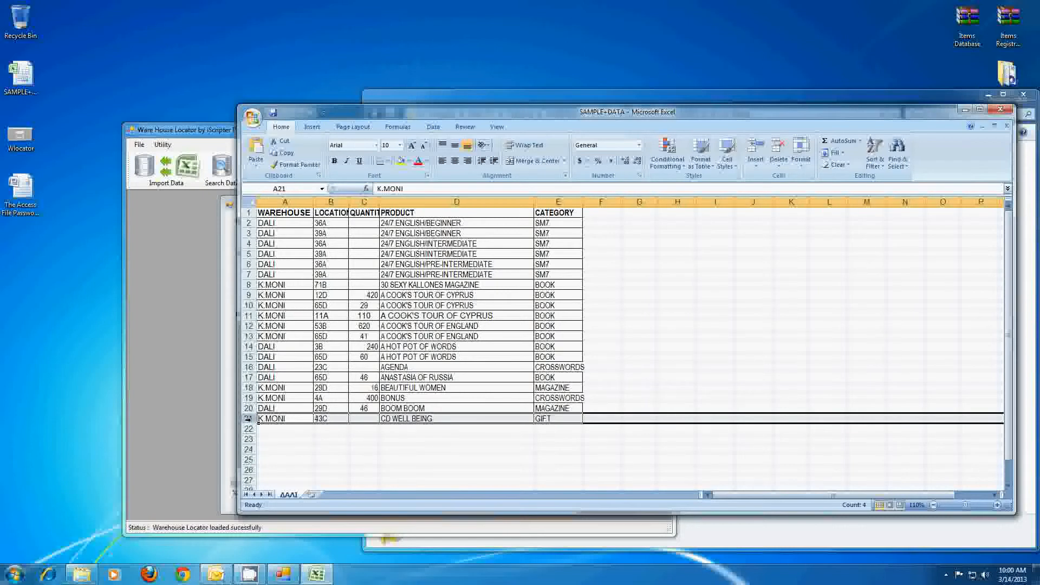
{"action": "left_click", "coordinate": [964, 110]}
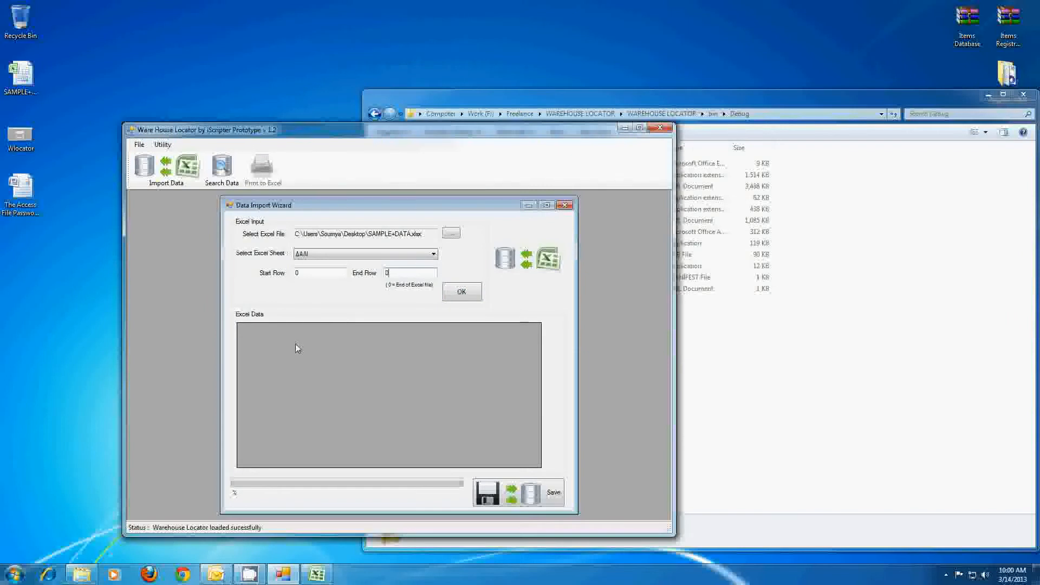
- Accept the full-file scan warning and replace the End Row value 0 with 21
{"action": "left_click", "coordinate": [460, 293]}
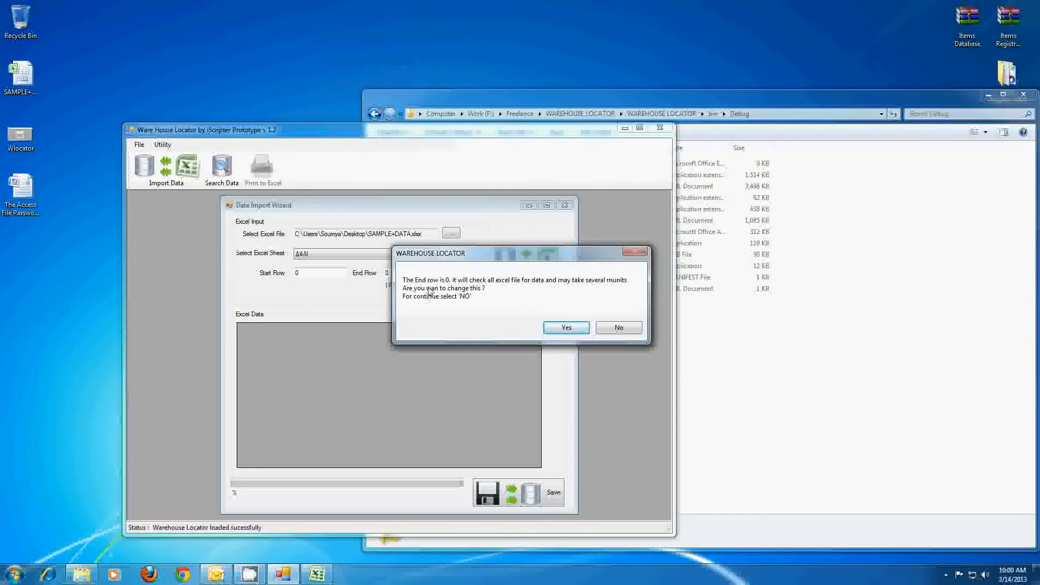
{"action": "left_click_drag", "start_coordinate": [441, 257], "coordinate": [357, 323]}
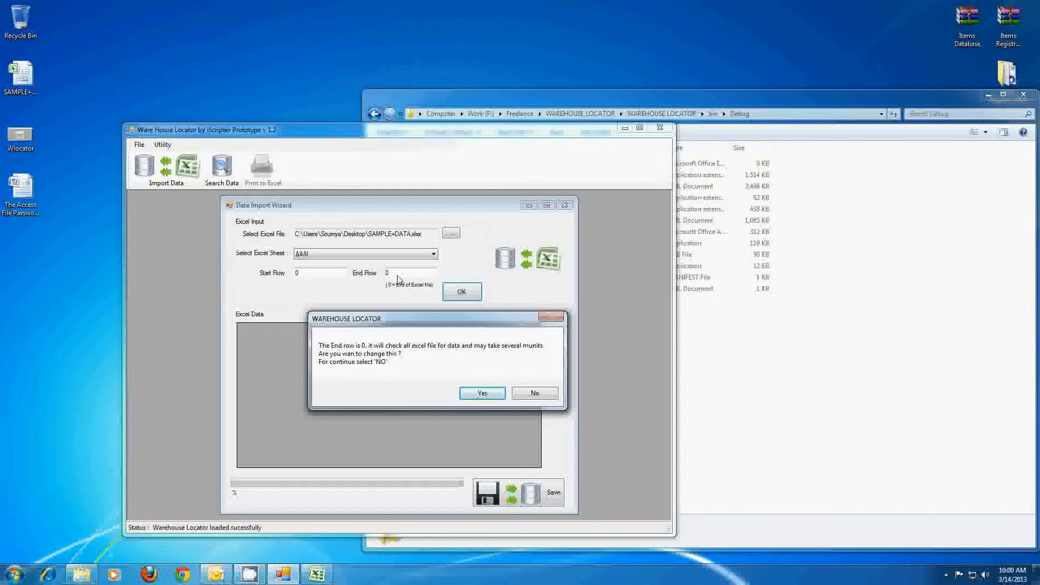
{"action": "left_click", "coordinate": [480, 394]}
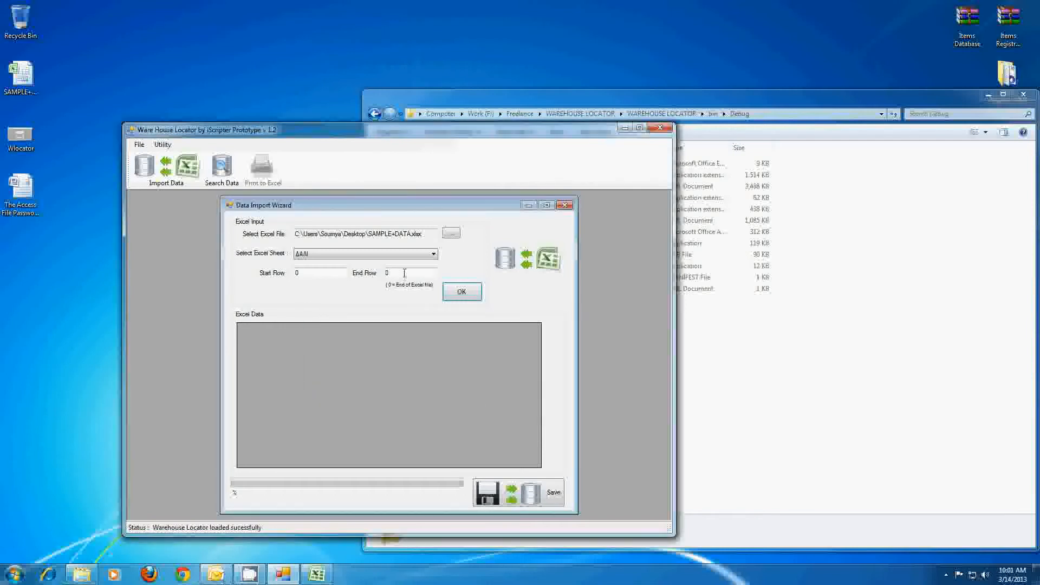
{"action": "left_click_drag", "start_coordinate": [424, 272], "coordinate": [373, 273]}
- Import rows through 21 into the grid and place Excel beside the wizard for comparison
{"action": "left_click", "coordinate": [456, 293]}
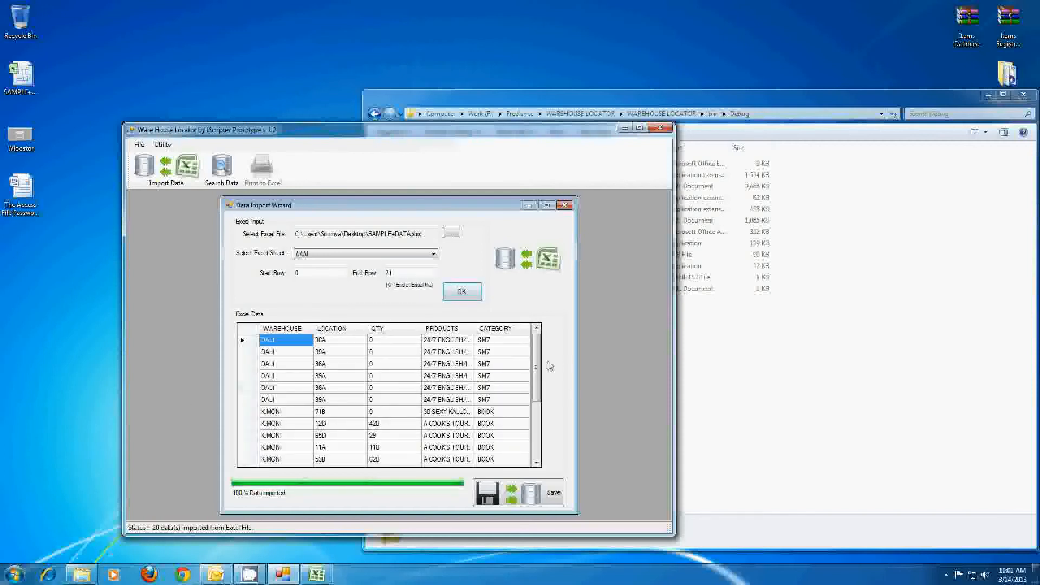
{"action": "left_click_drag", "start_coordinate": [538, 366], "coordinate": [537, 428]}
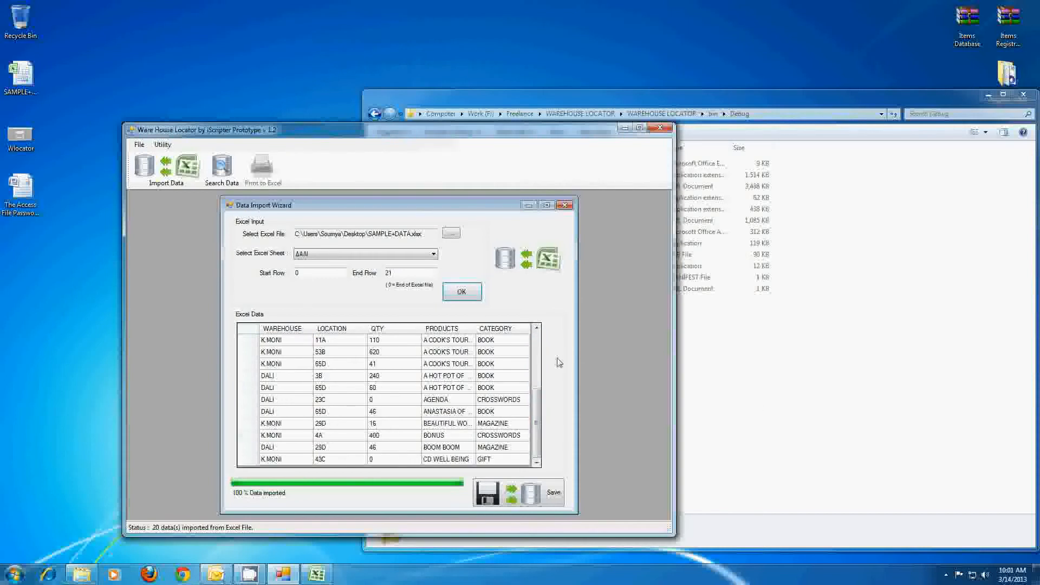
{"action": "double_click", "coordinate": [20, 76]}
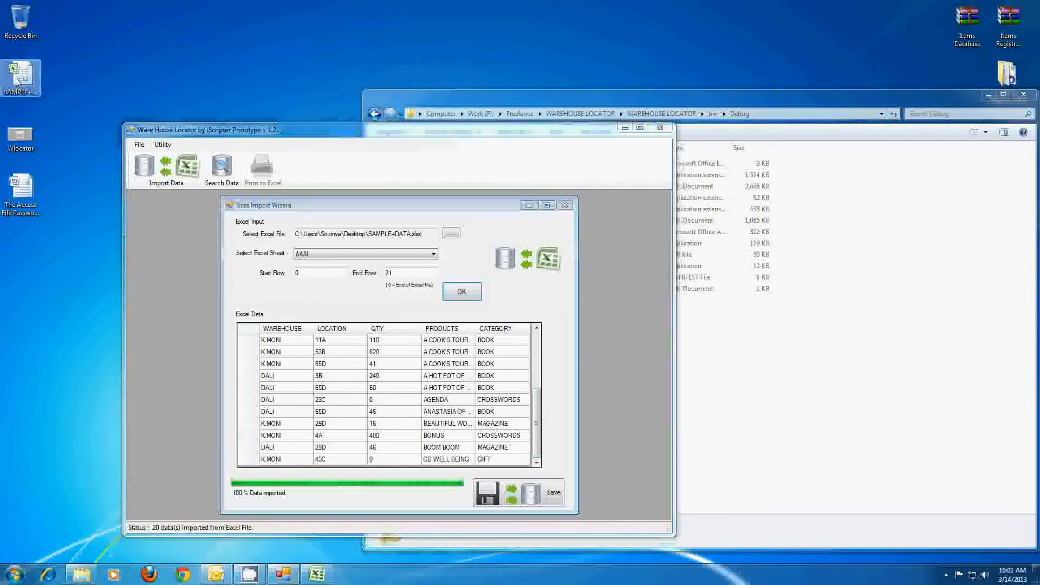
{"action": "left_click_drag", "start_coordinate": [449, 113], "coordinate": [875, 183]}
{"action": "left_click_drag", "start_coordinate": [578, 133], "coordinate": [524, 103]}
{"action": "left_click_drag", "start_coordinate": [807, 184], "coordinate": [742, 139]}
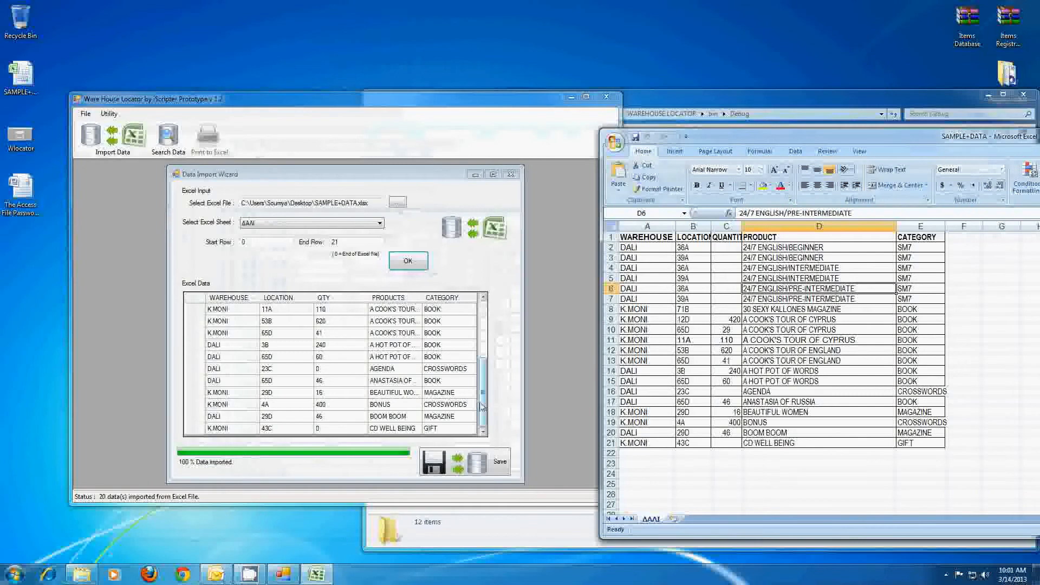
{"action": "left_click", "coordinate": [619, 339]}
{"action": "left_click", "coordinate": [727, 336]}
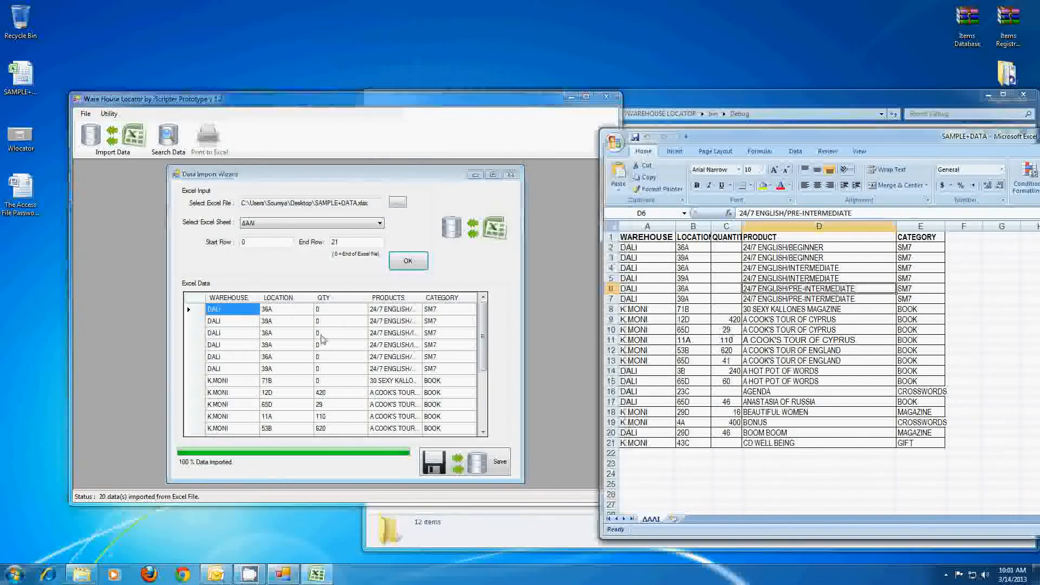
{"action": "left_click", "coordinate": [281, 334]}
{"action": "left_click", "coordinate": [196, 308]}
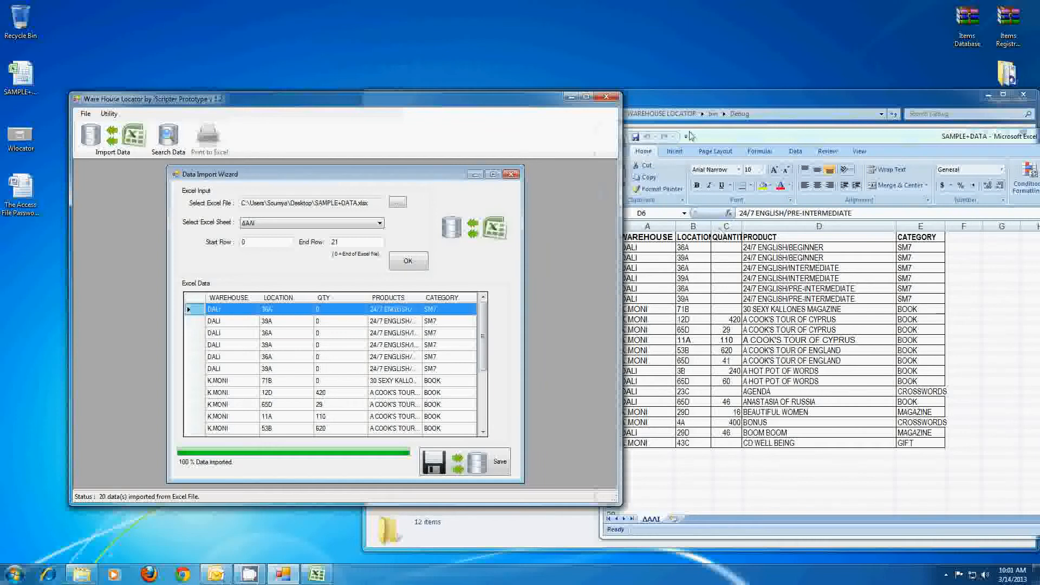
- Autofit Excel's QUANTITY column, widen PRODUCTS in the grid, and match the last row, CD WELL BEING
{"action": "left_click_drag", "start_coordinate": [693, 136], "coordinate": [745, 138]}
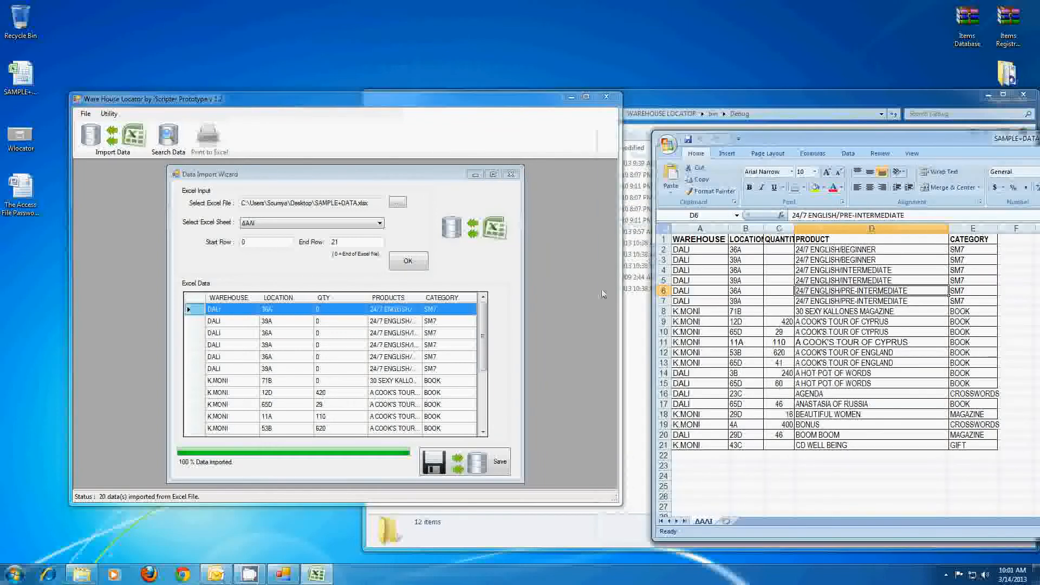
{"action": "left_click", "coordinate": [779, 250]}
{"action": "double_click", "coordinate": [794, 228]}
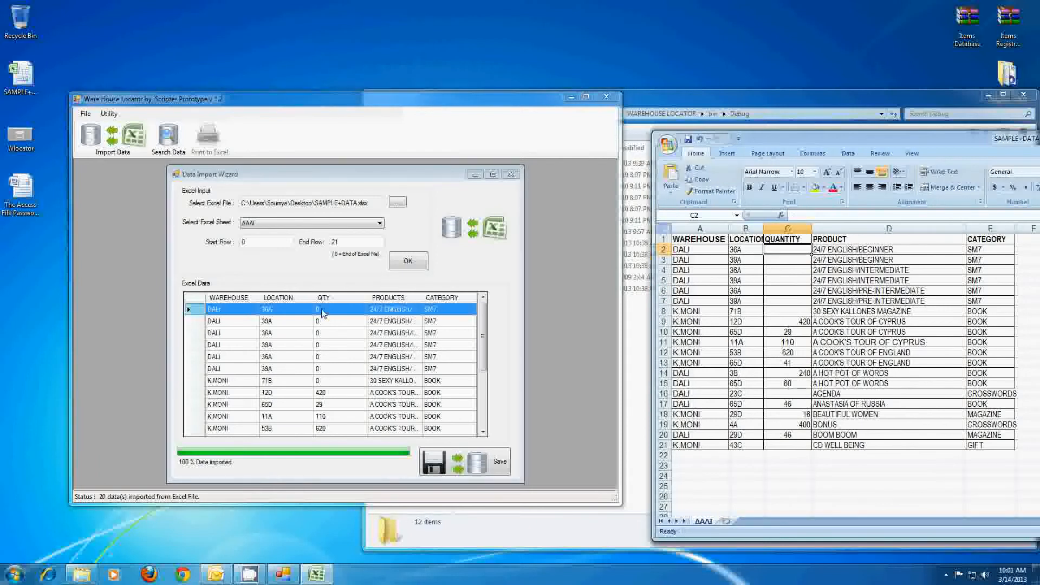
{"action": "left_click", "coordinate": [457, 297]}
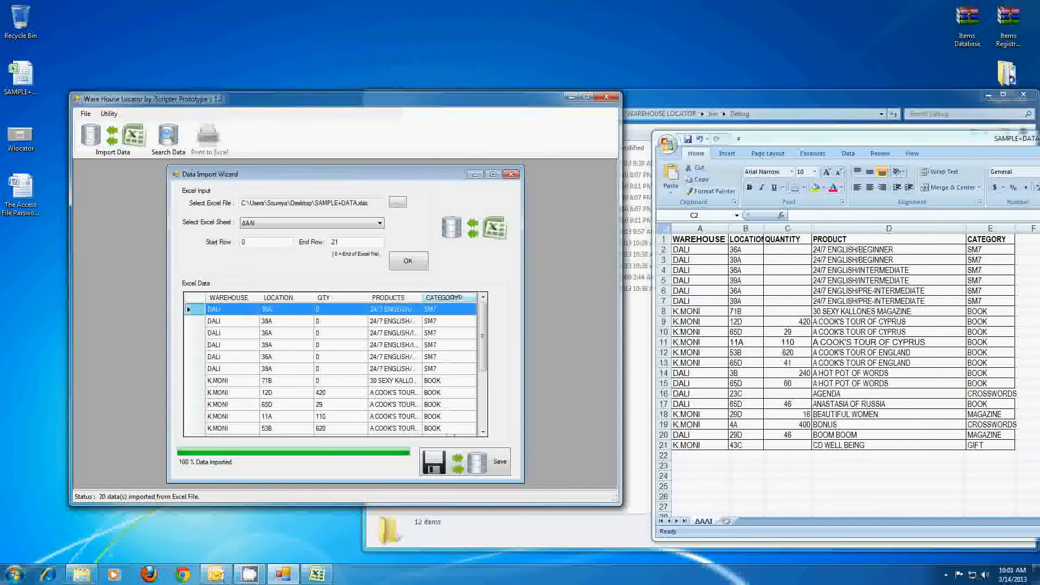
{"action": "left_click_drag", "start_coordinate": [422, 297], "coordinate": [456, 297]}
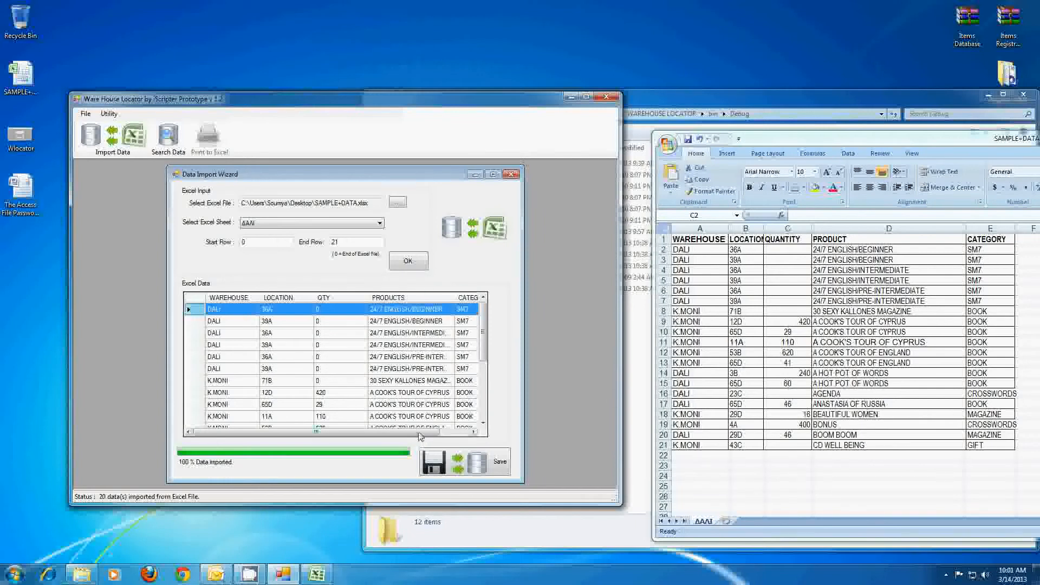
{"action": "left_click_drag", "start_coordinate": [422, 432], "coordinate": [485, 431]}
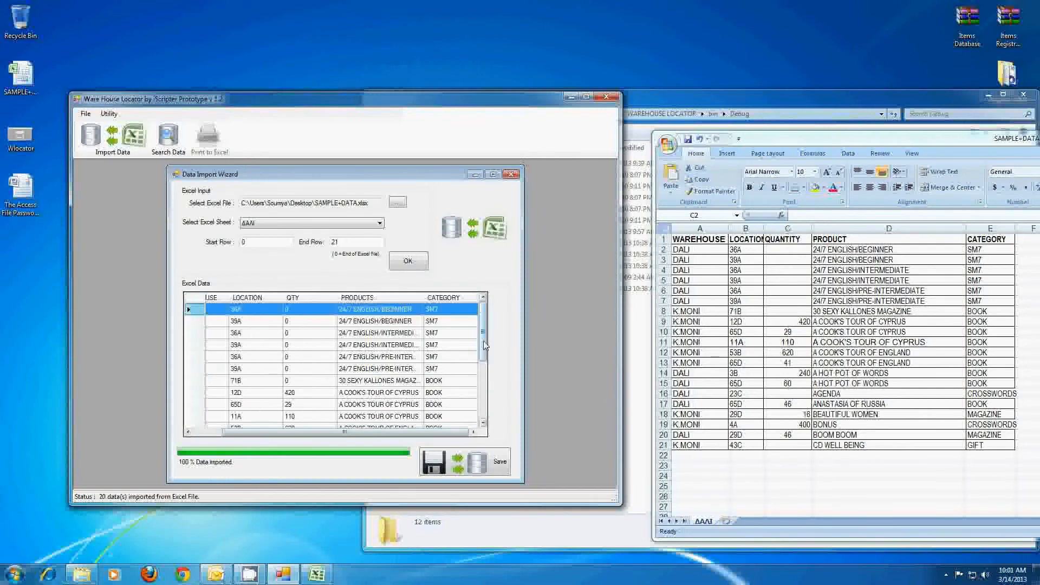
{"action": "scroll", "coordinate": [449, 428], "scroll_direction": "down", "scroll_amount": 4}
{"action": "left_click_drag", "start_coordinate": [449, 432], "coordinate": [418, 432]}
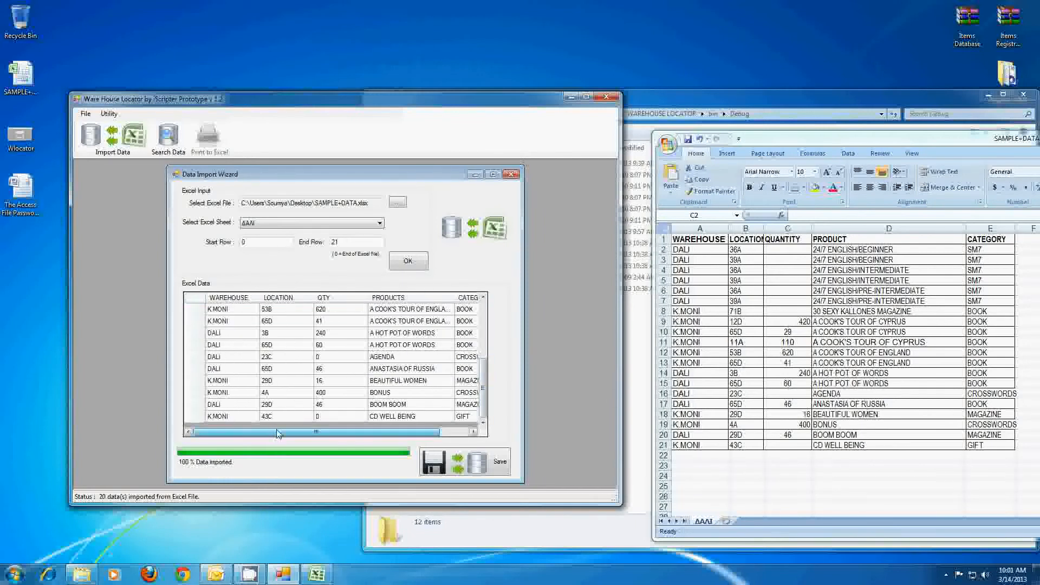
{"action": "left_click", "coordinate": [217, 417]}
{"action": "left_click", "coordinate": [681, 446]}
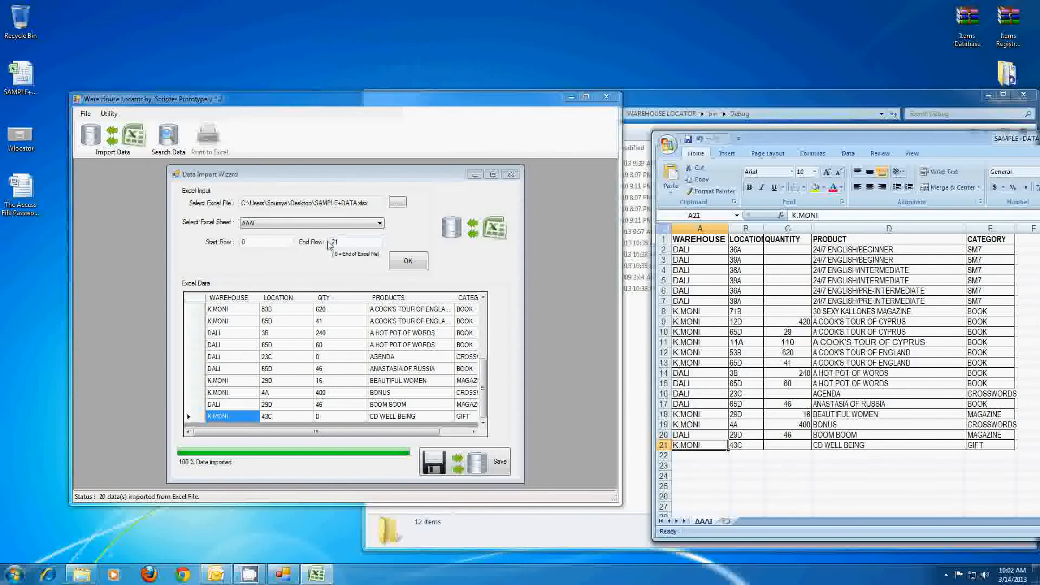
- Maximise Ware House Locator, move the wizard aside, and save the 20 imported rows to Tbl_Data
{"action": "left_click", "coordinate": [586, 96]}
{"action": "left_click_drag", "start_coordinate": [364, 81], "coordinate": [459, 107]}
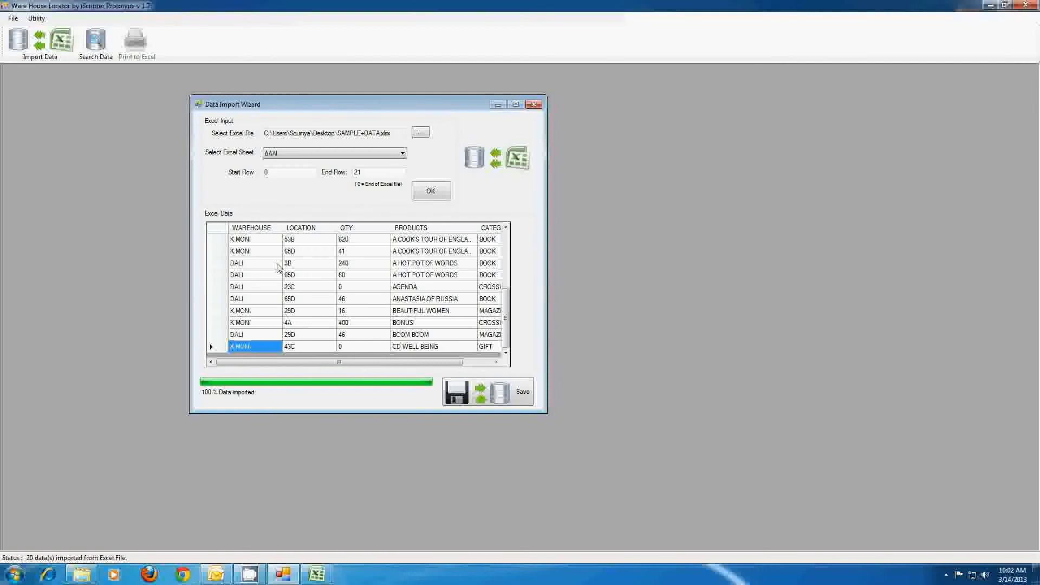
{"action": "left_click", "coordinate": [496, 397]}
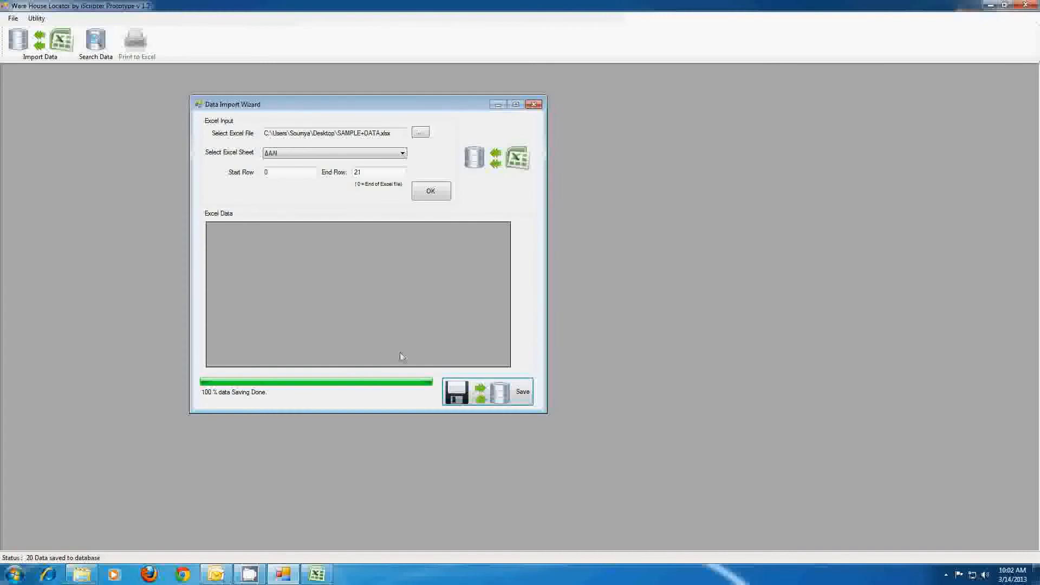
- Open the WAREHOUSE LOCATOR database from the Debug folder in Access, entering its password
{"action": "left_click", "coordinate": [81, 574]}
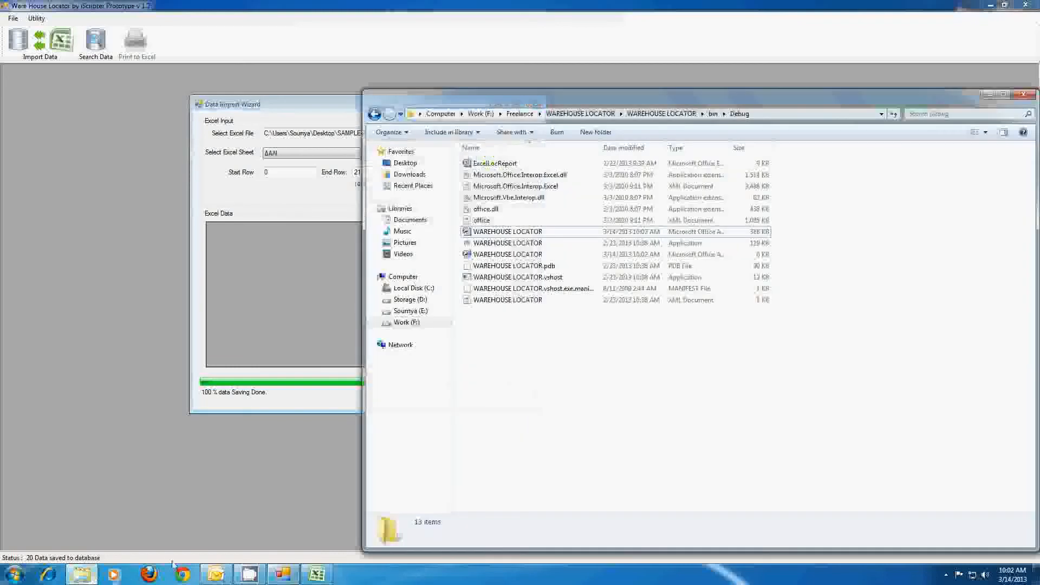
{"action": "left_click", "coordinate": [499, 232]}
{"action": "double_click", "coordinate": [500, 233]}
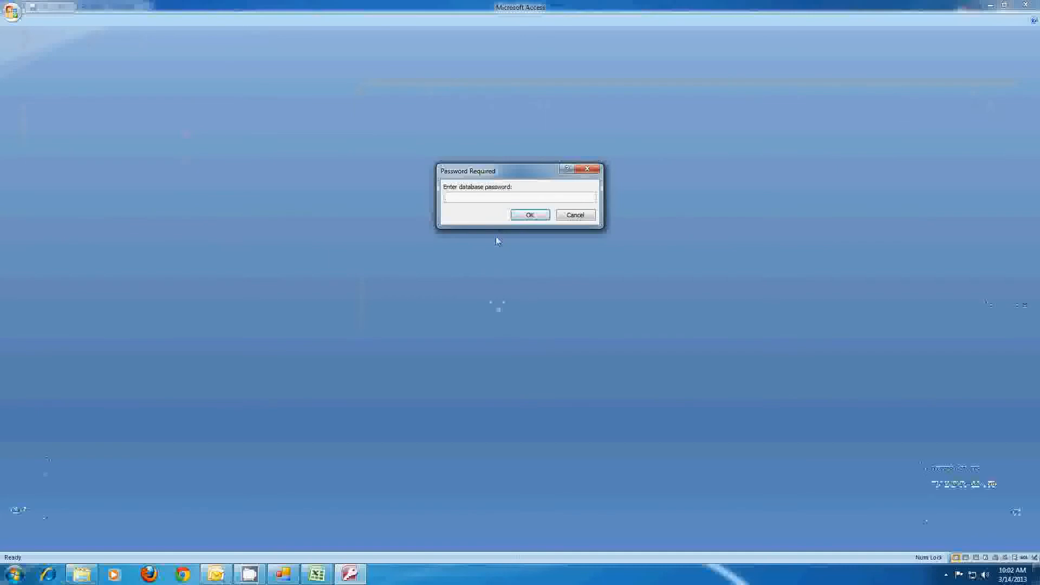
{"action": "type", "text": "******"}
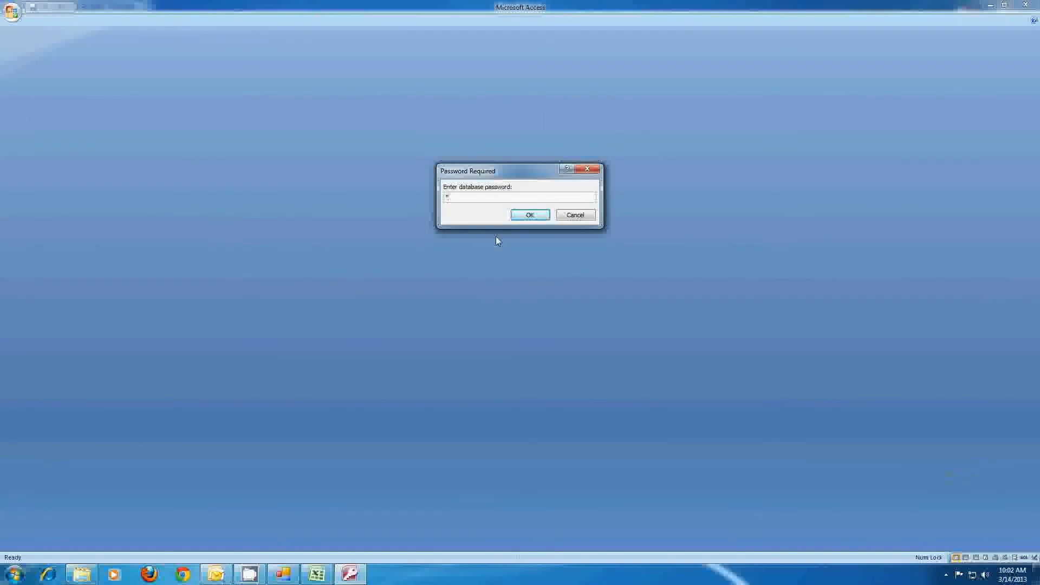
{"action": "type", "text": "*****"}
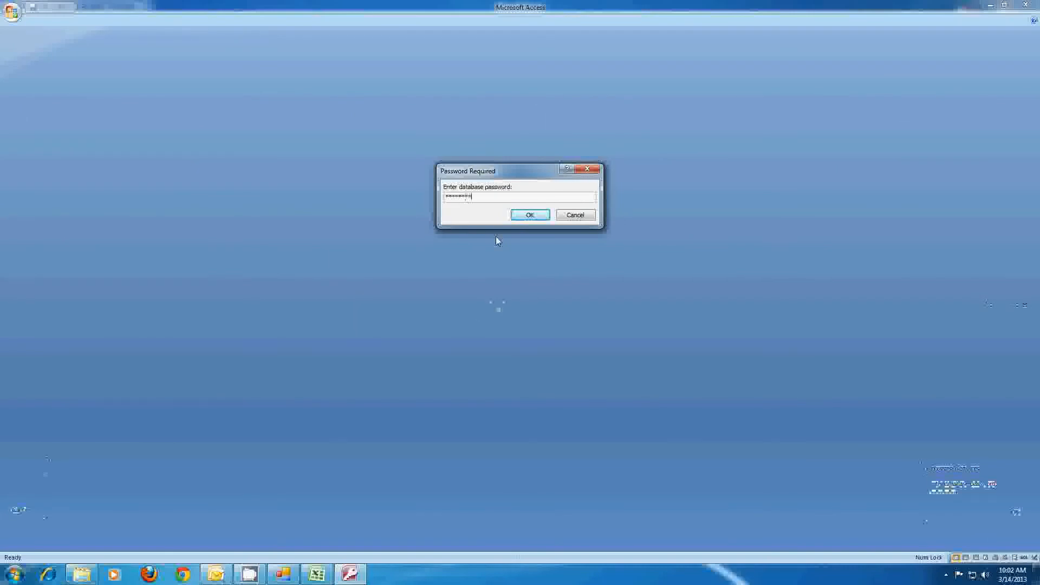
{"action": "type", "text": "*"}
{"action": "key", "text": "Return"}
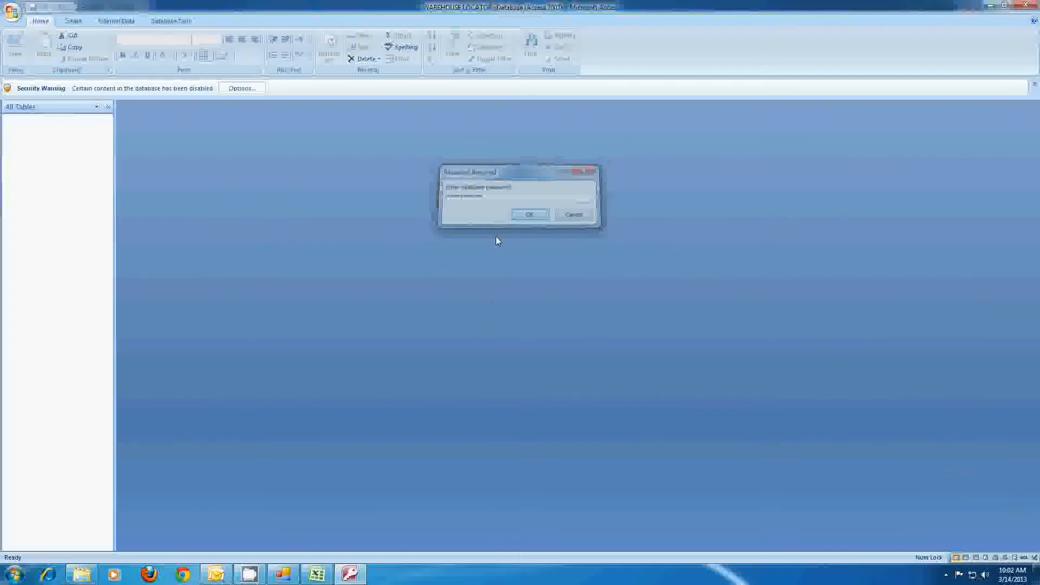
- Open Tbl_Data, check all 20 imported records, widen Ctime, then close without saving the layout
{"action": "double_click", "coordinate": [70, 129]}
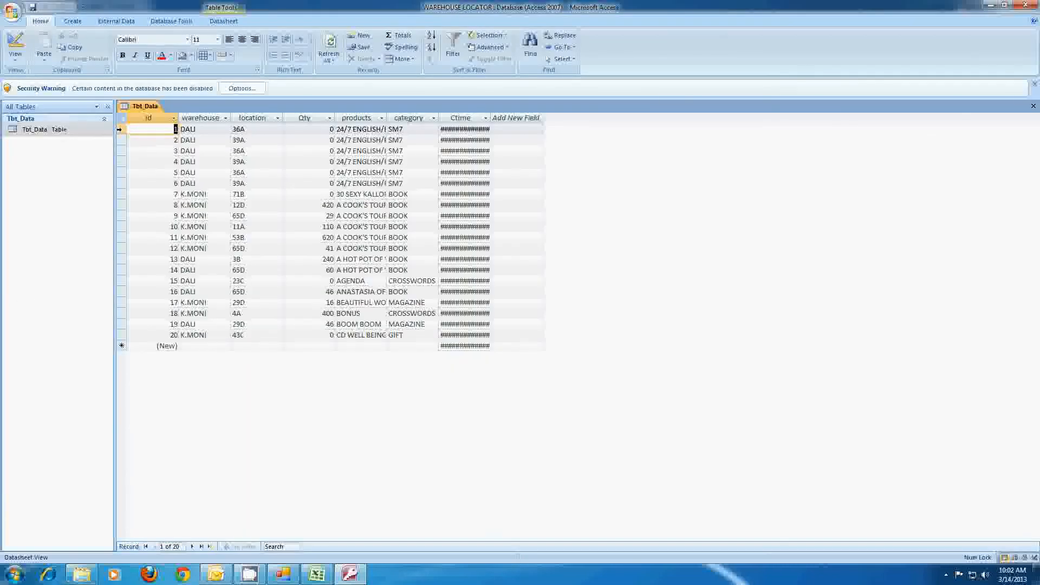
{"action": "left_click_drag", "start_coordinate": [121, 129], "coordinate": [128, 338]}
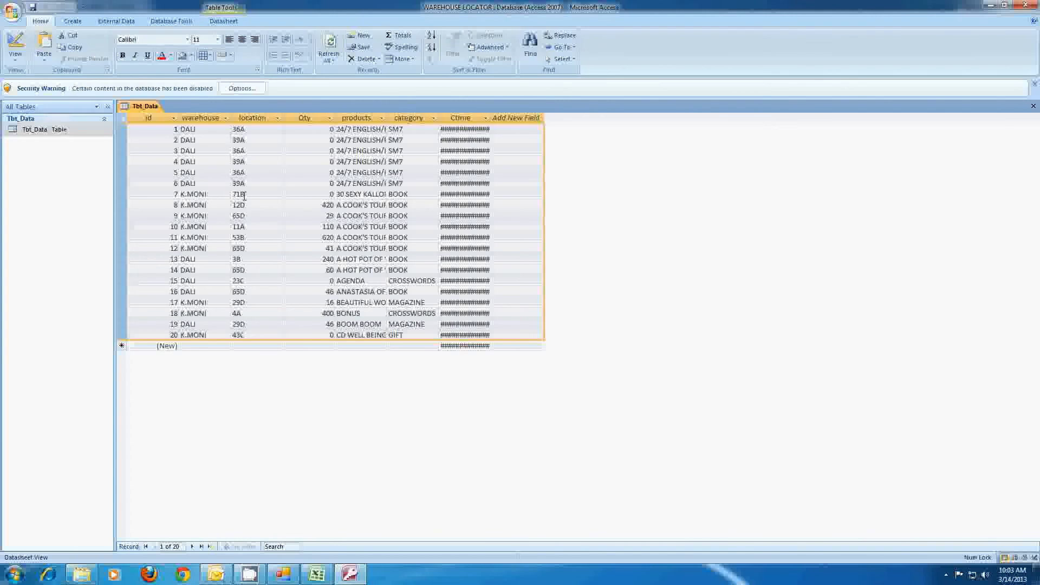
{"action": "left_click_drag", "start_coordinate": [491, 118], "coordinate": [530, 123]}
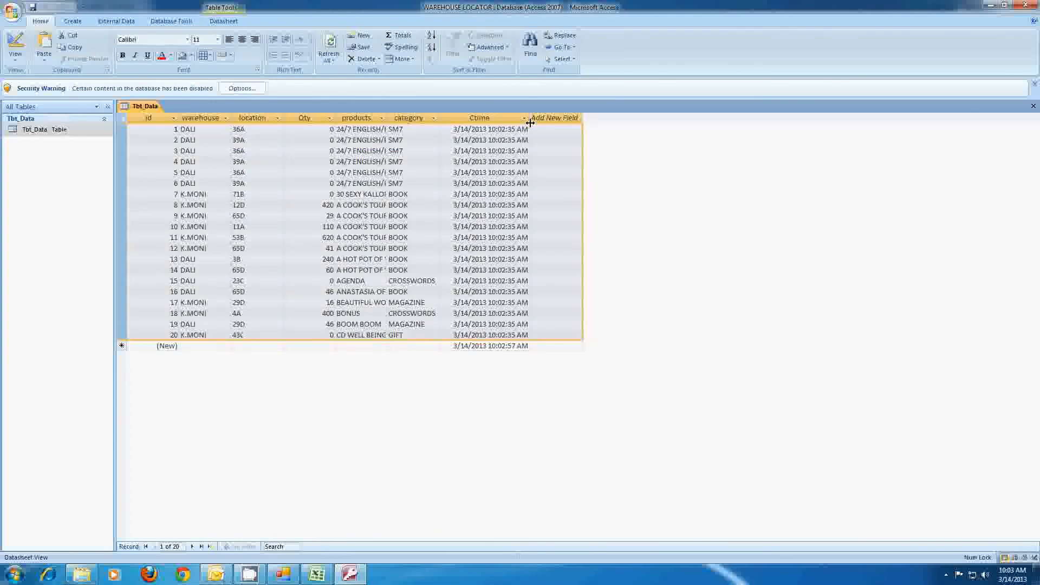
{"action": "left_click", "coordinate": [1032, 107]}
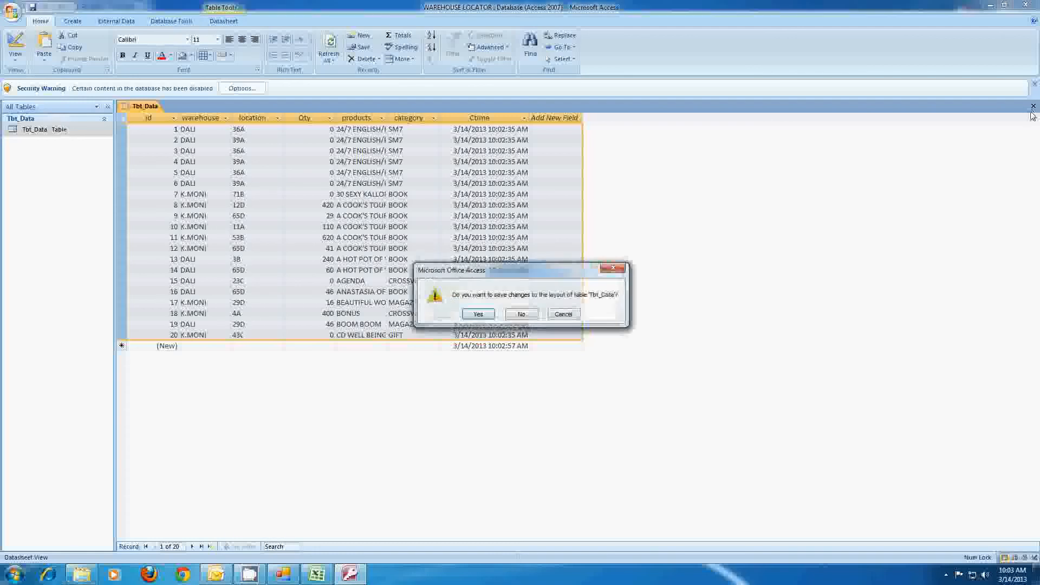
{"action": "left_click", "coordinate": [521, 313]}
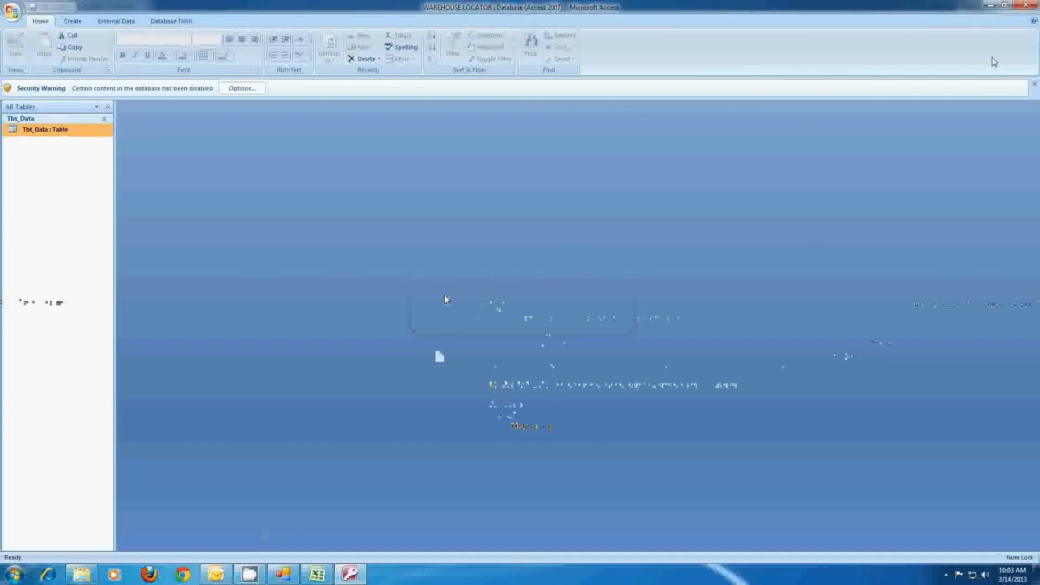
- Minimize Access, then close the Data Import Wizard and the Ware House Locator program
{"action": "left_click", "coordinate": [990, 5]}
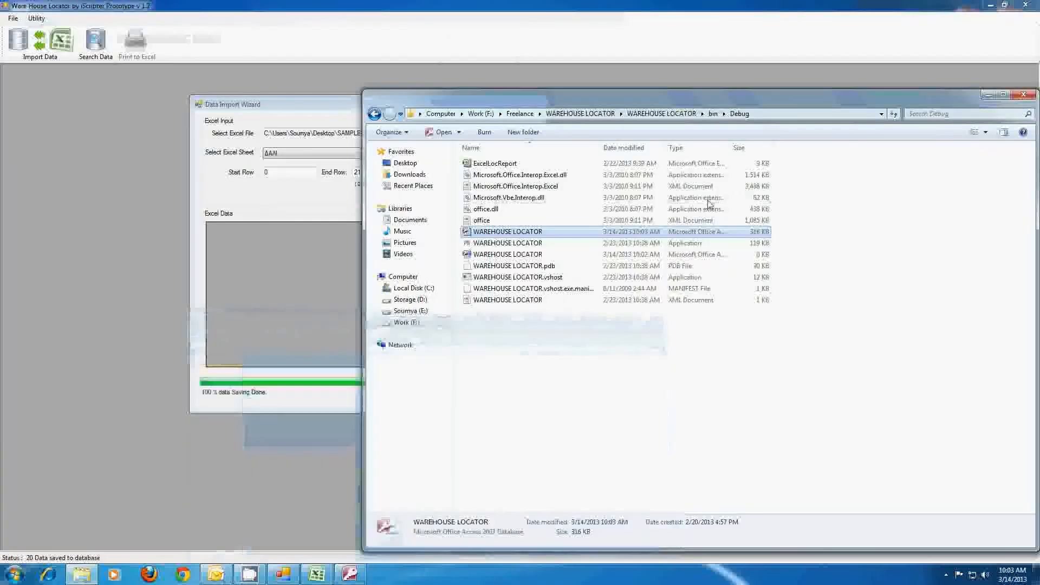
{"action": "left_click", "coordinate": [273, 198]}
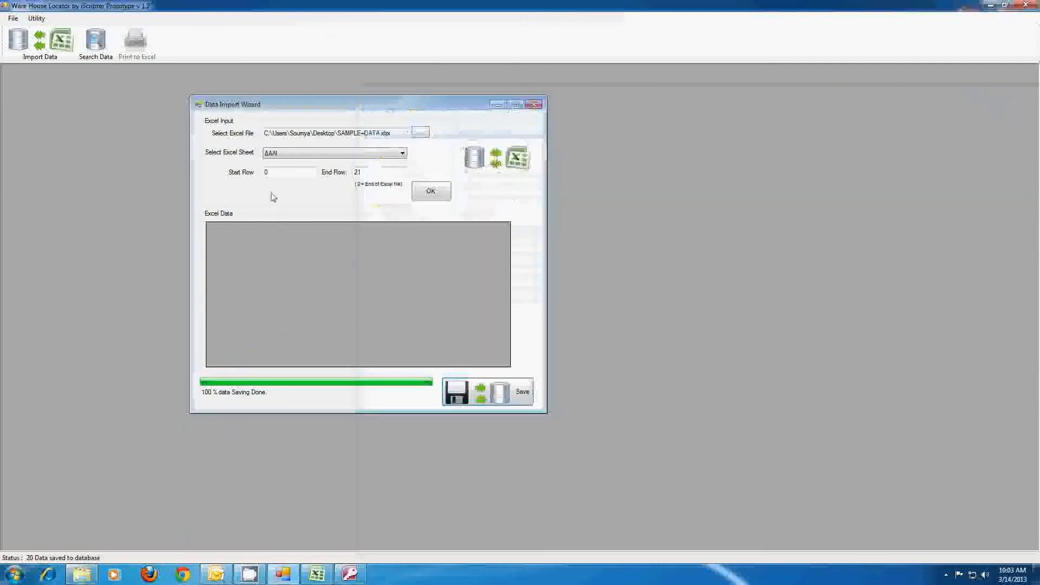
{"action": "left_click", "coordinate": [533, 105]}
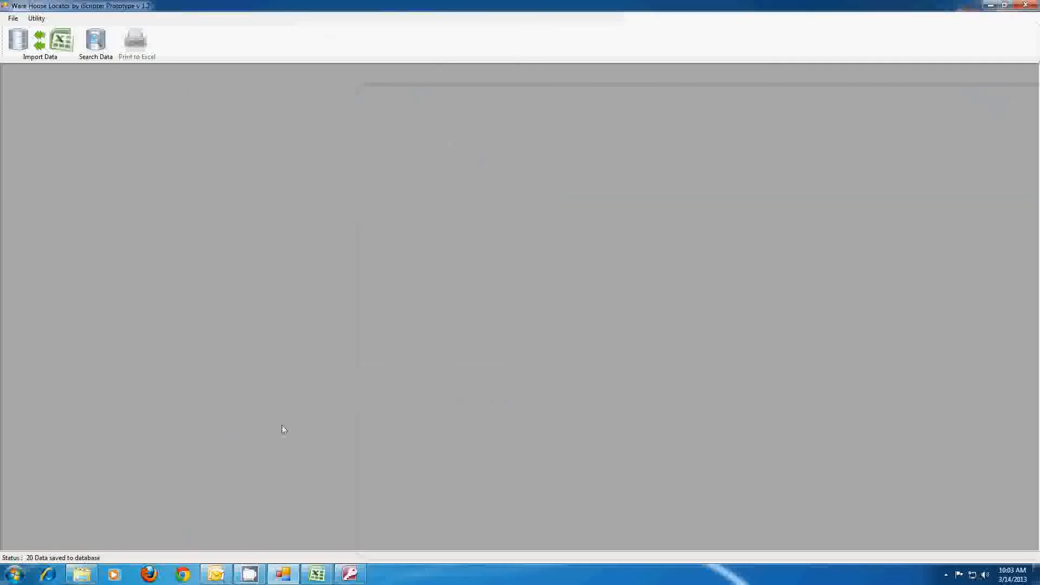
{"action": "mouse_move", "coordinate": [284, 578]}
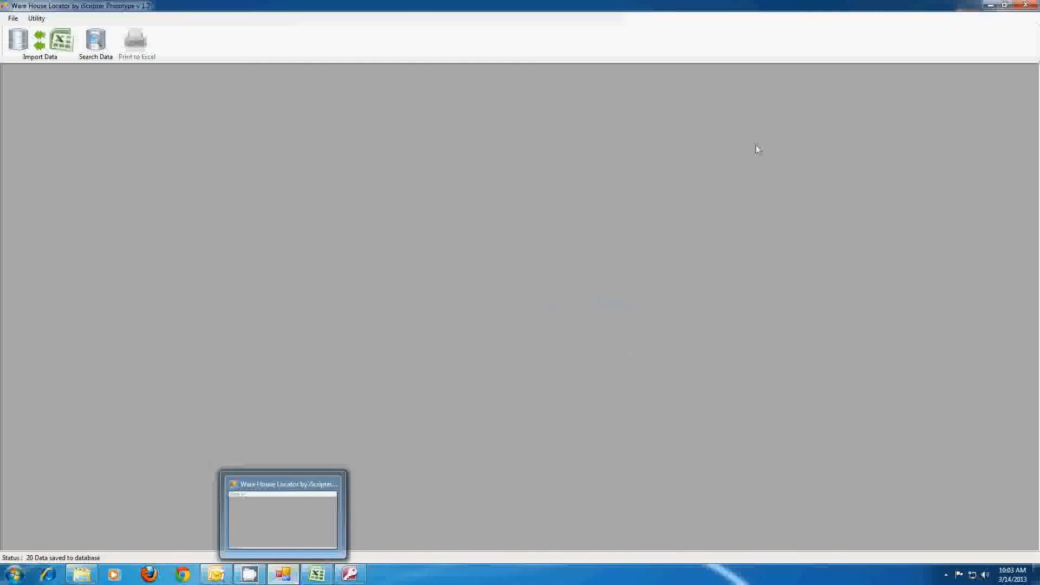
{"action": "left_click", "coordinate": [1025, 5]}
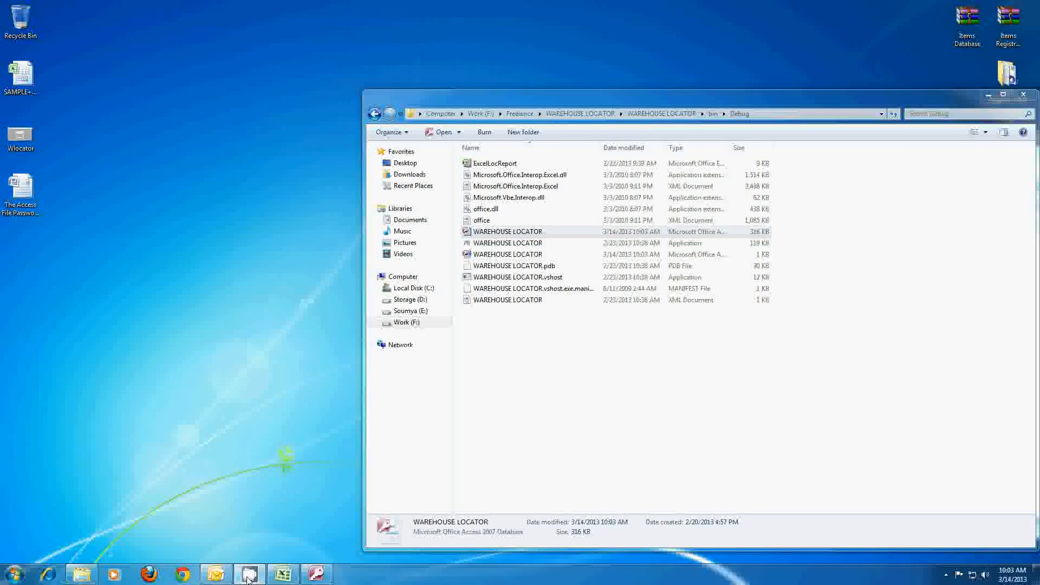
- Move the Debug folder window aside and close it, leaving the Excel sheet showing
{"action": "left_click_drag", "start_coordinate": [884, 102], "coordinate": [797, 105]}
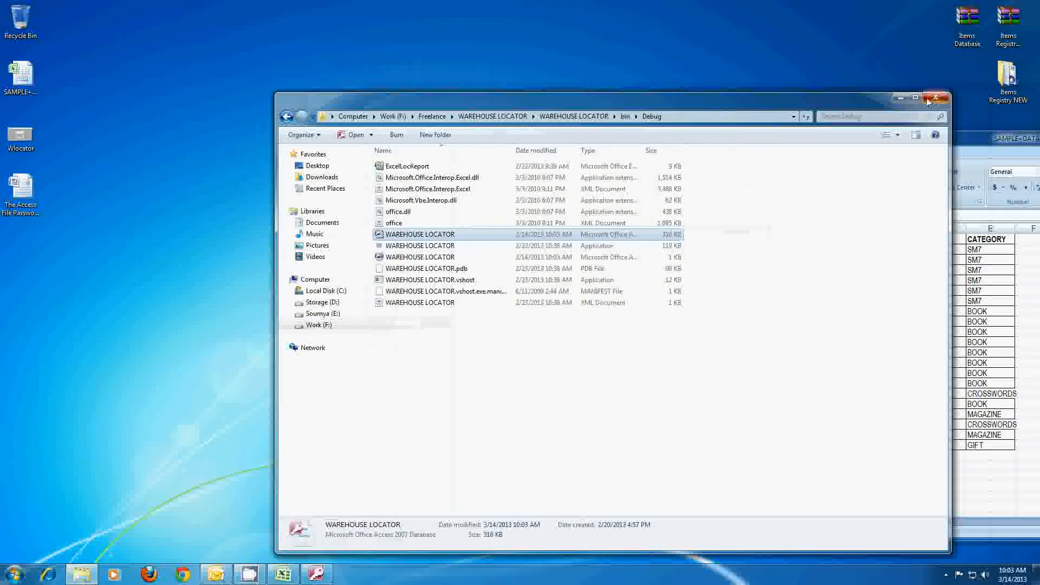
{"action": "left_click", "coordinate": [934, 98]}
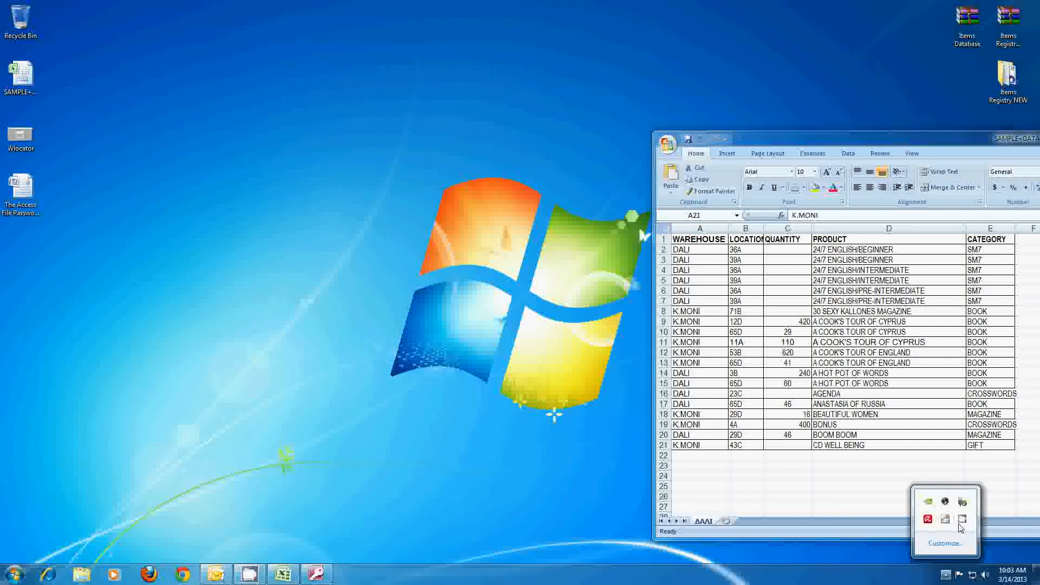
{"action": "left_click", "coordinate": [962, 519]}
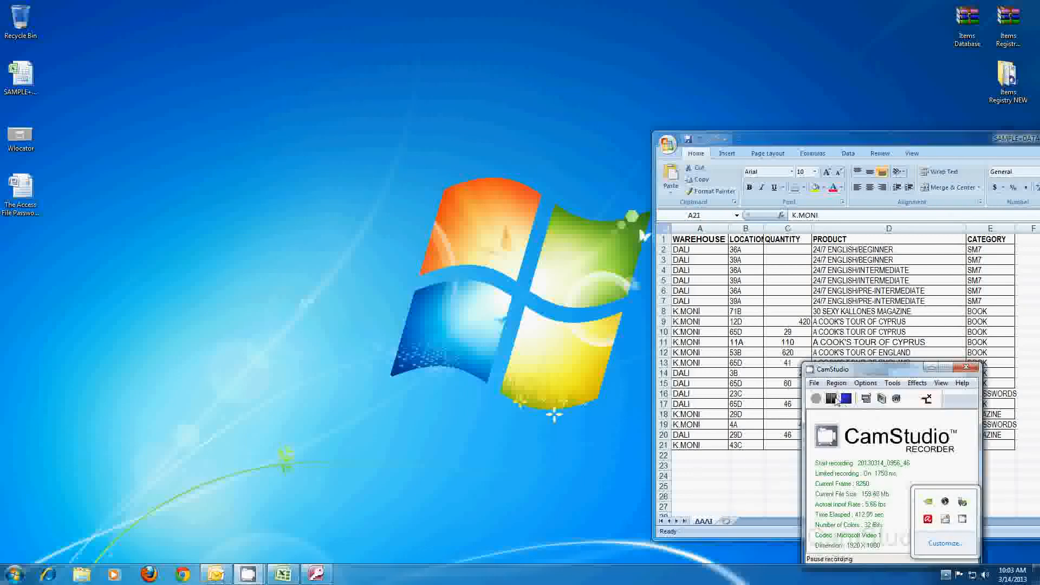